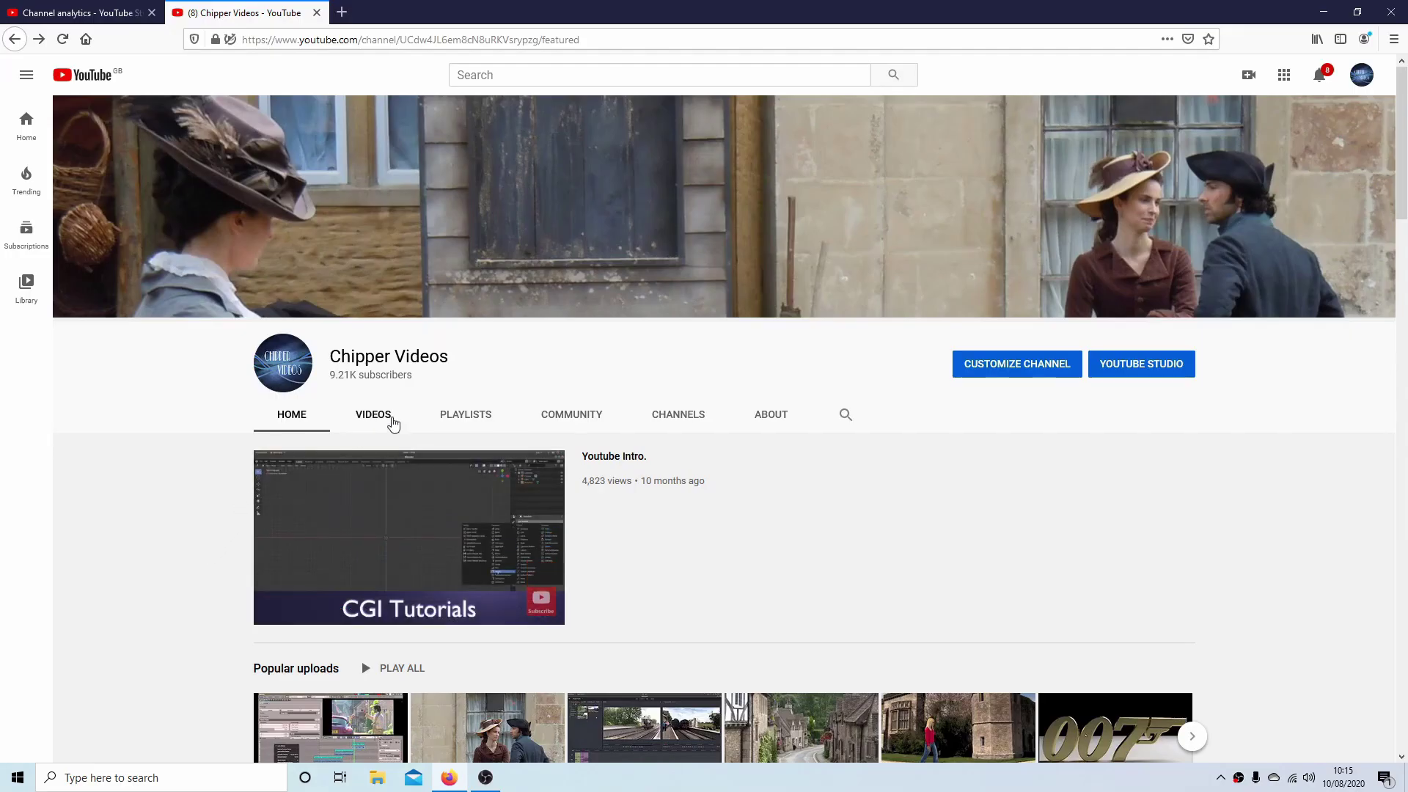
- Switch the YouTube channel to its Playlists tab and scroll down through the playlists
{"action": "left_click", "coordinate": [468, 413]}
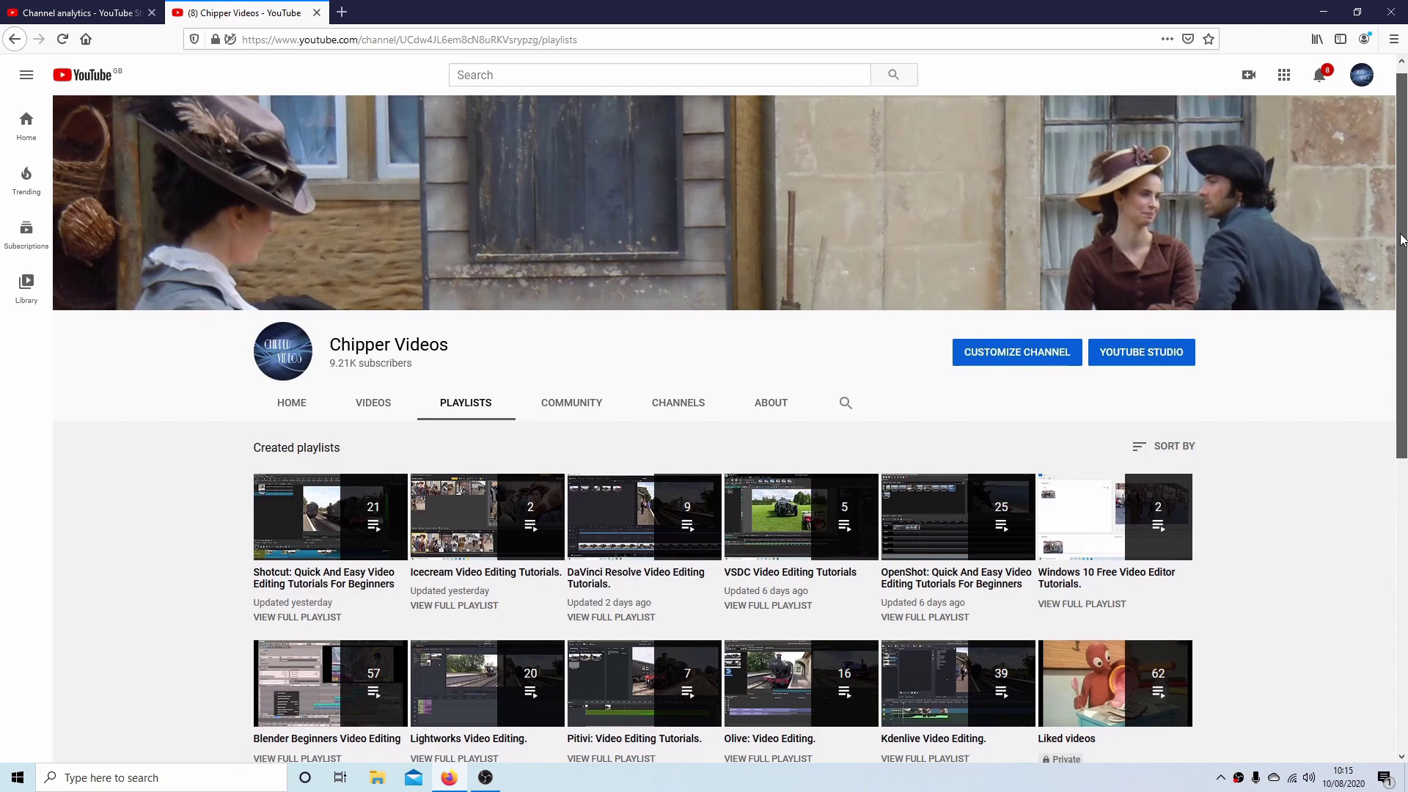
{"action": "left_click_drag", "start_coordinate": [1402, 240], "coordinate": [1405, 387]}
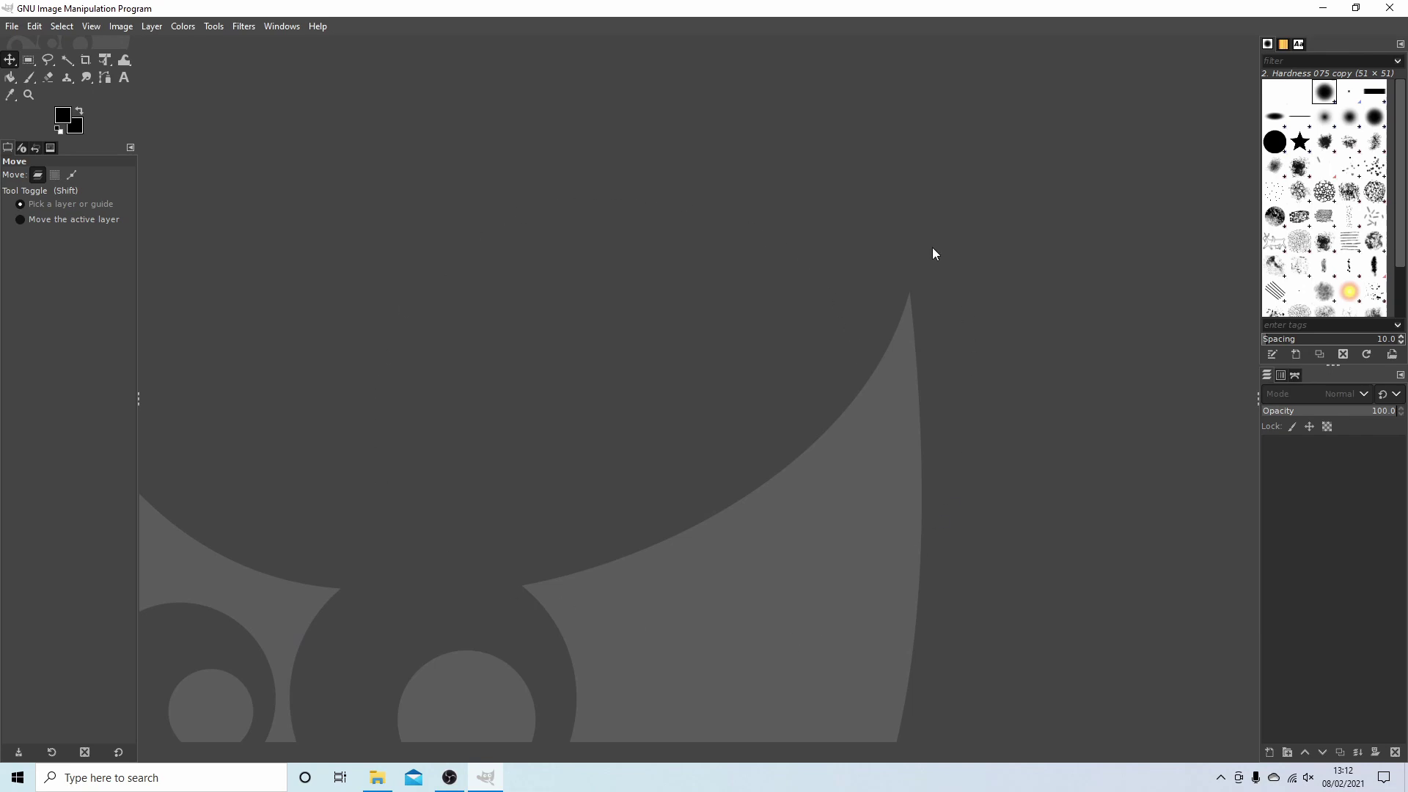
- Drag P1090416.JPG from the Alida folder into GIMP and open it rotated upright
{"action": "left_click", "coordinate": [378, 777]}
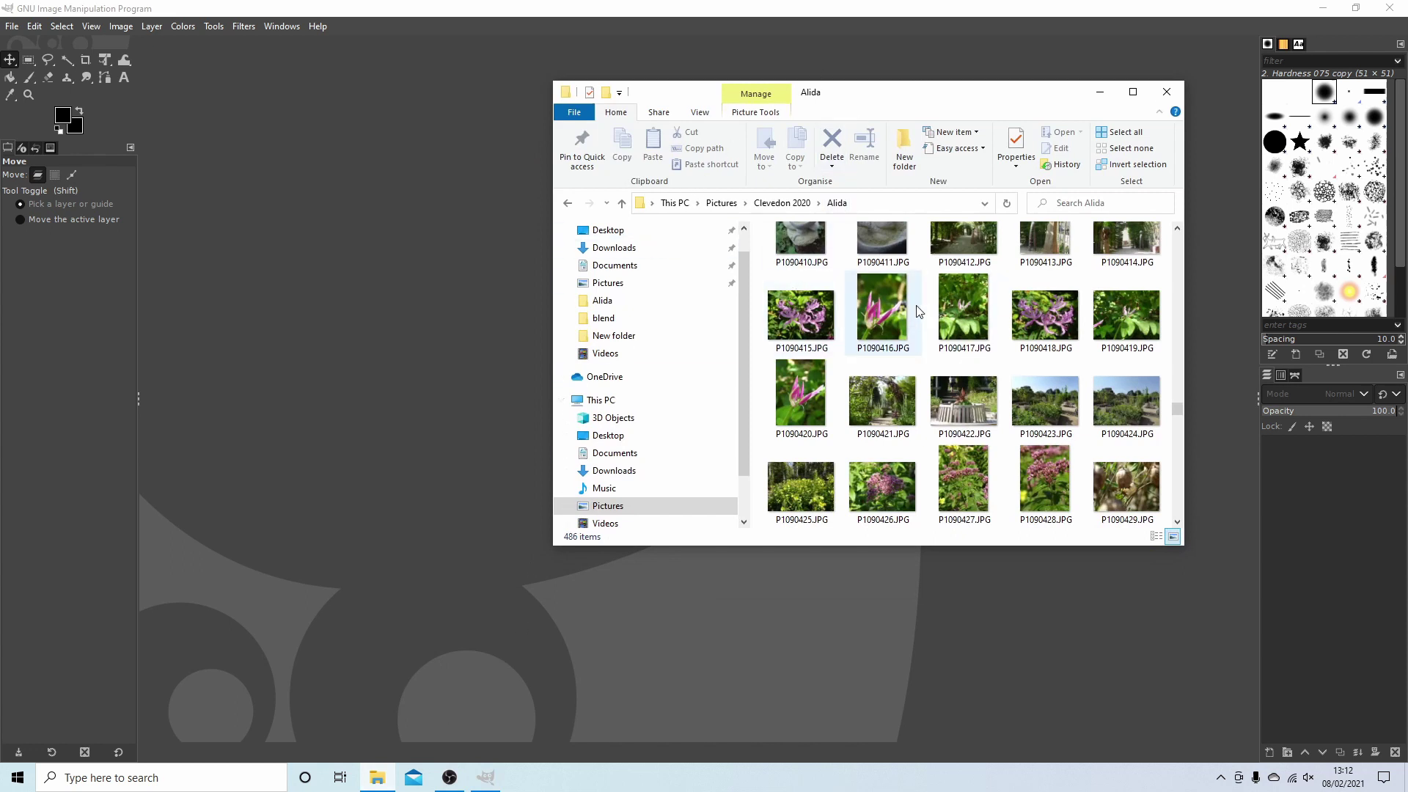
{"action": "left_click", "coordinate": [872, 325]}
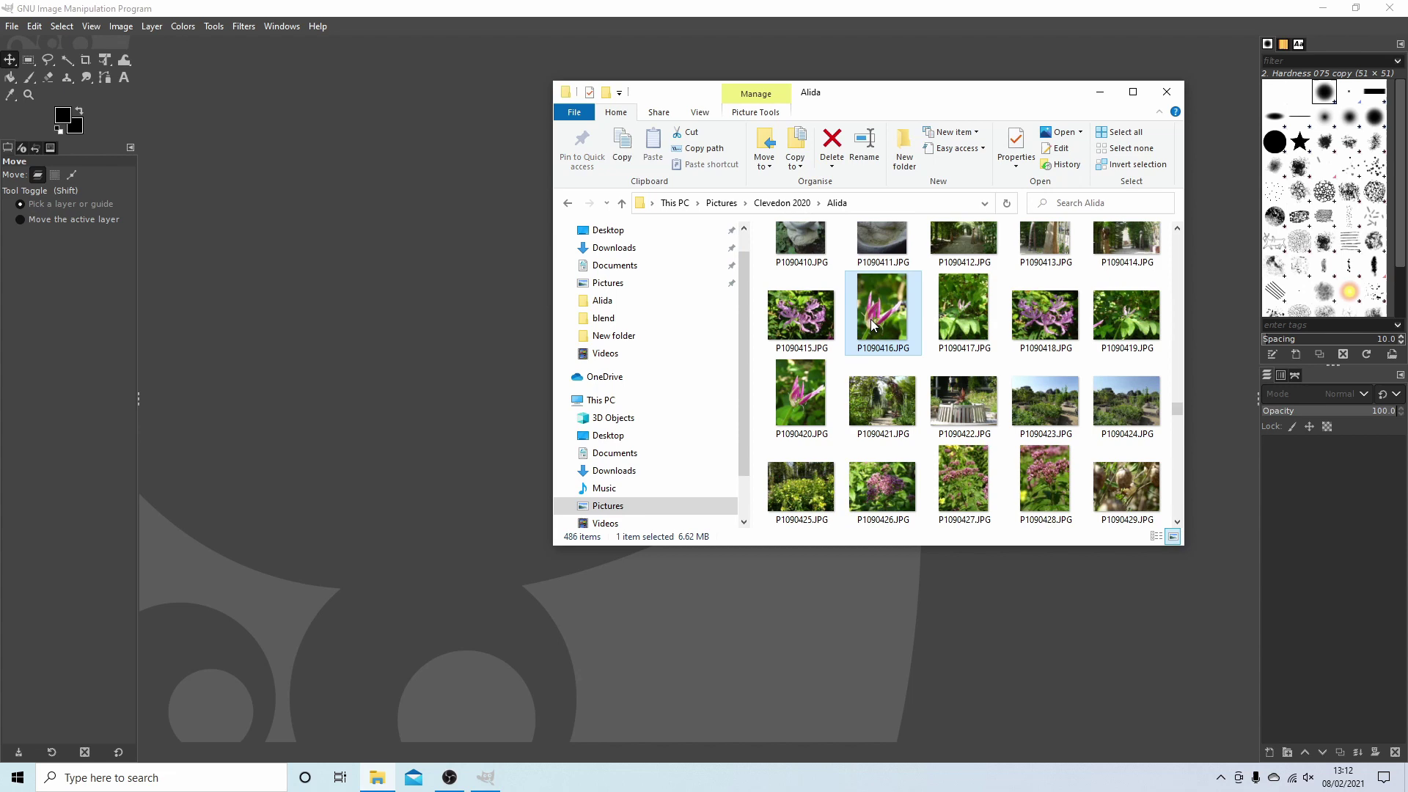
{"action": "left_click_drag", "start_coordinate": [871, 326], "coordinate": [369, 286]}
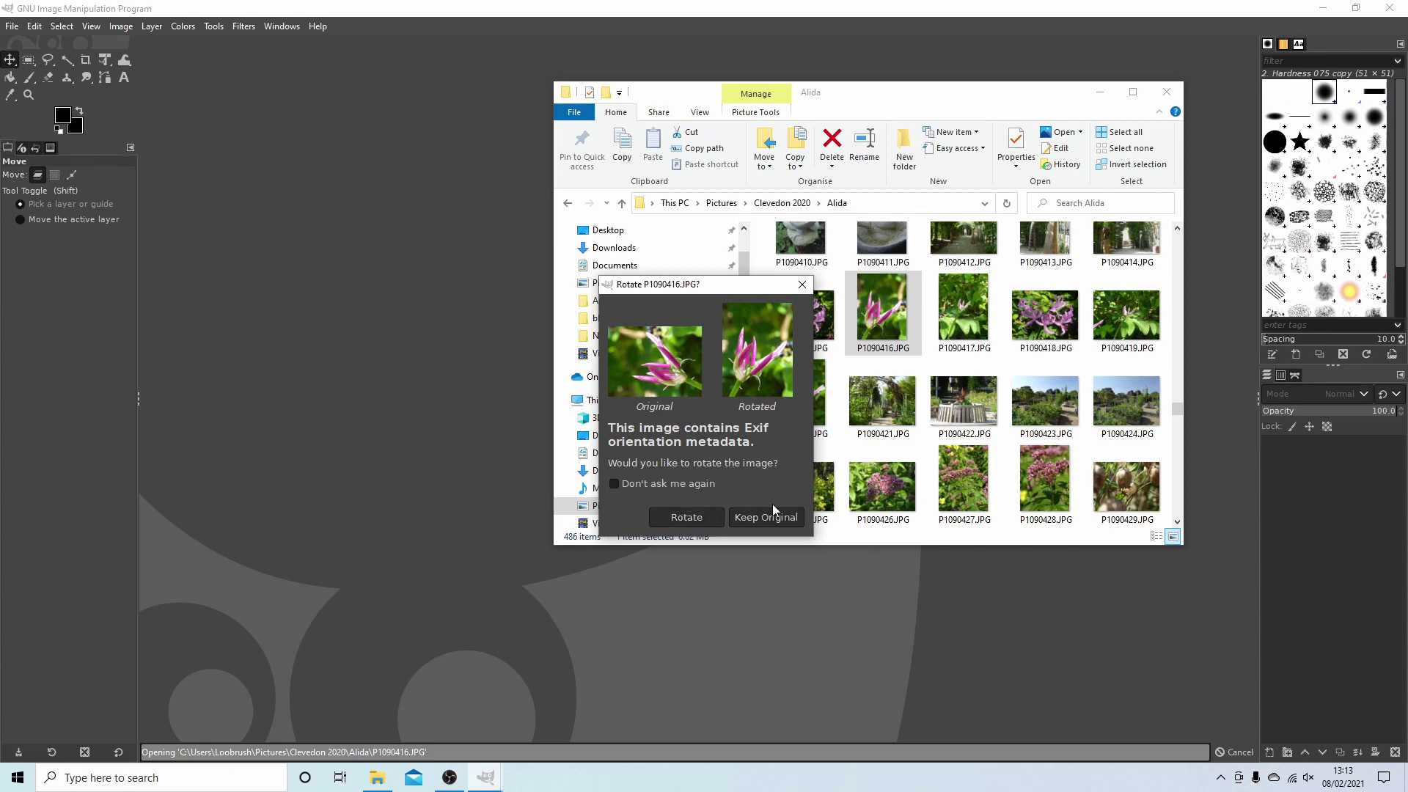
{"action": "left_click", "coordinate": [686, 518]}
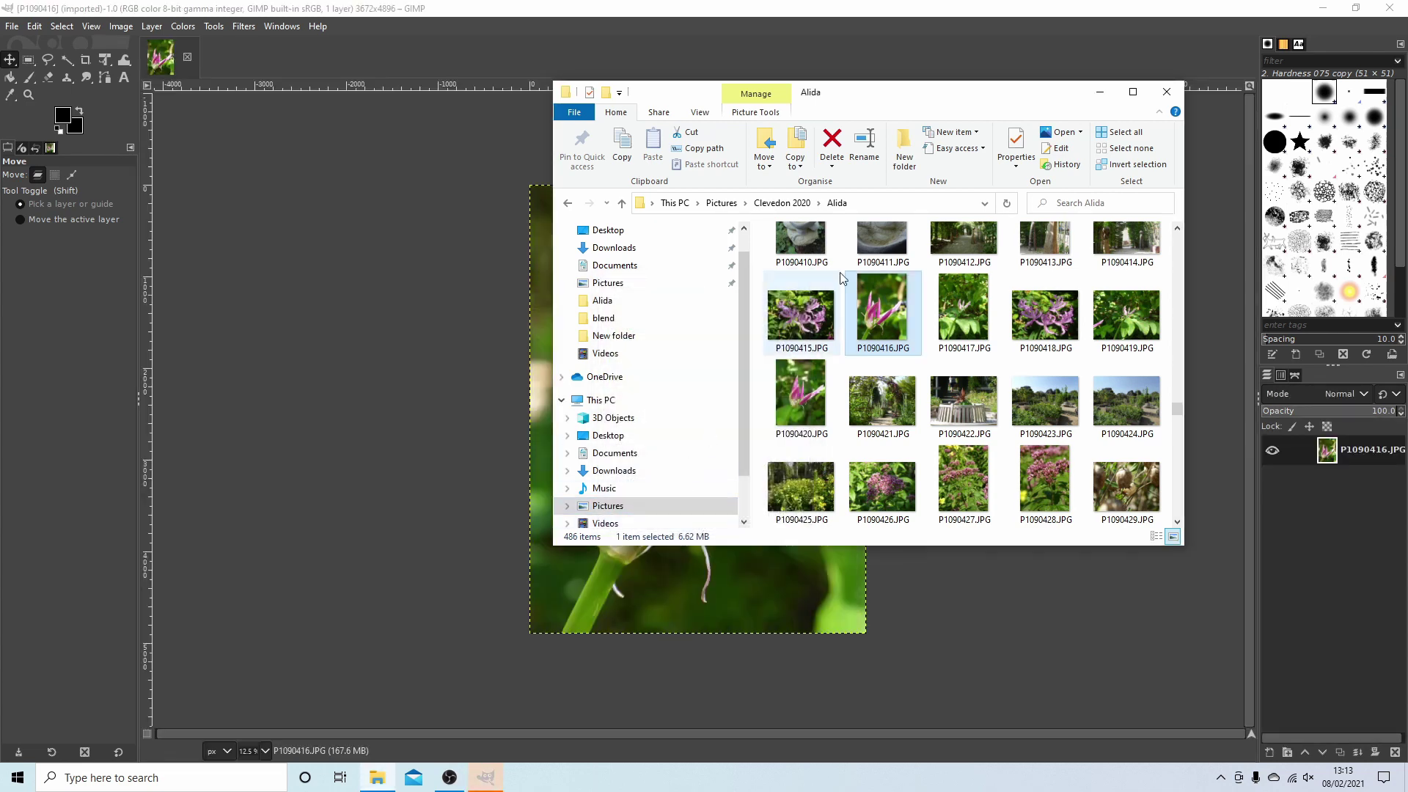
- Close File Explorer, then pan and zoom around the upright pink-bud photo
{"action": "left_click", "coordinate": [1165, 92]}
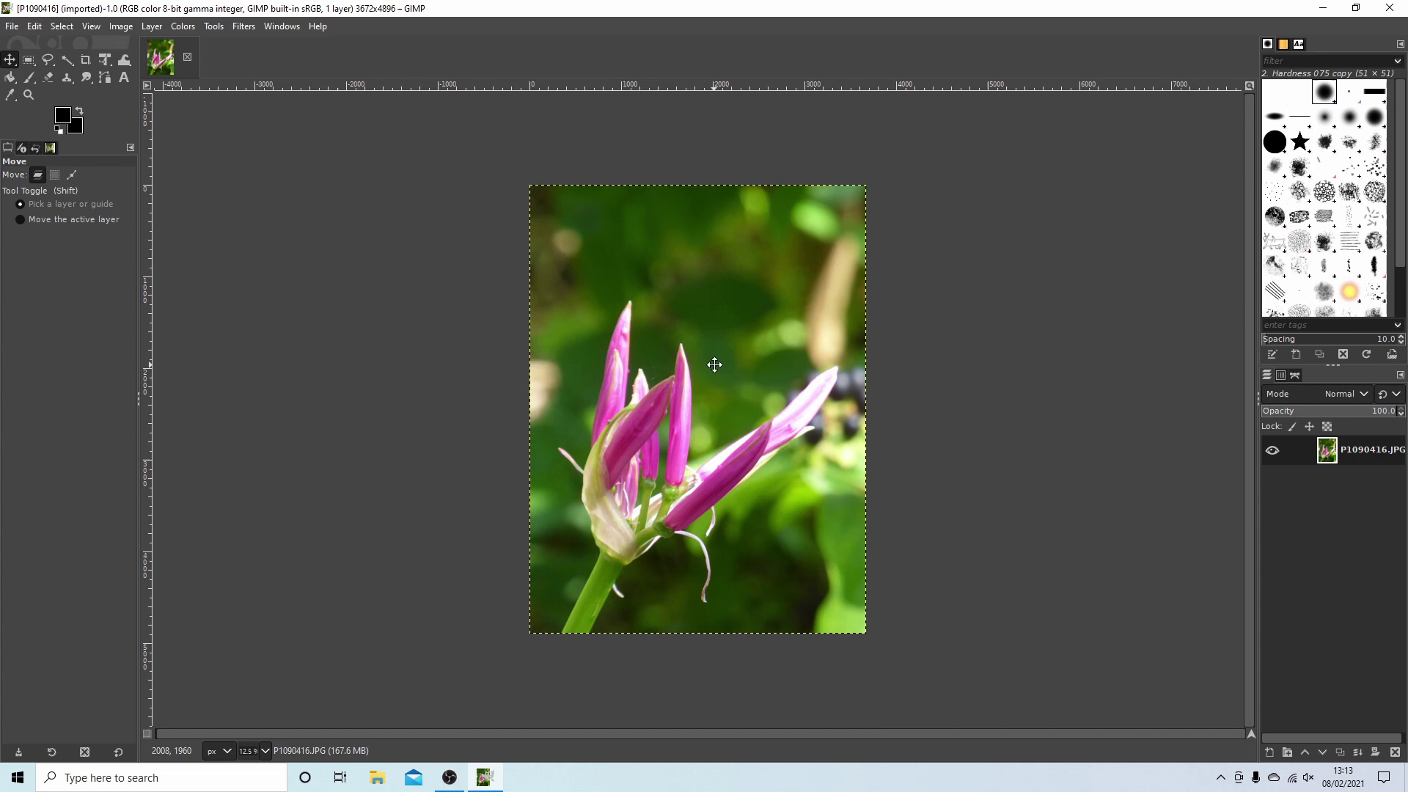
{"action": "mouse_move", "coordinate": [714, 364]}
{"action": "left_mouse_down"}
{"action": "mouse_move", "coordinate": [669, 355]}
{"action": "mouse_move", "coordinate": [641, 418]}
{"action": "mouse_move", "coordinate": [751, 398]}
{"action": "mouse_move", "coordinate": [728, 321]}
{"action": "mouse_move", "coordinate": [662, 381]}
{"action": "mouse_move", "coordinate": [758, 364]}
{"action": "mouse_move", "coordinate": [689, 362]}
{"action": "mouse_move", "coordinate": [750, 357]}
{"action": "mouse_move", "coordinate": [705, 364]}
{"action": "left_mouse_up"}
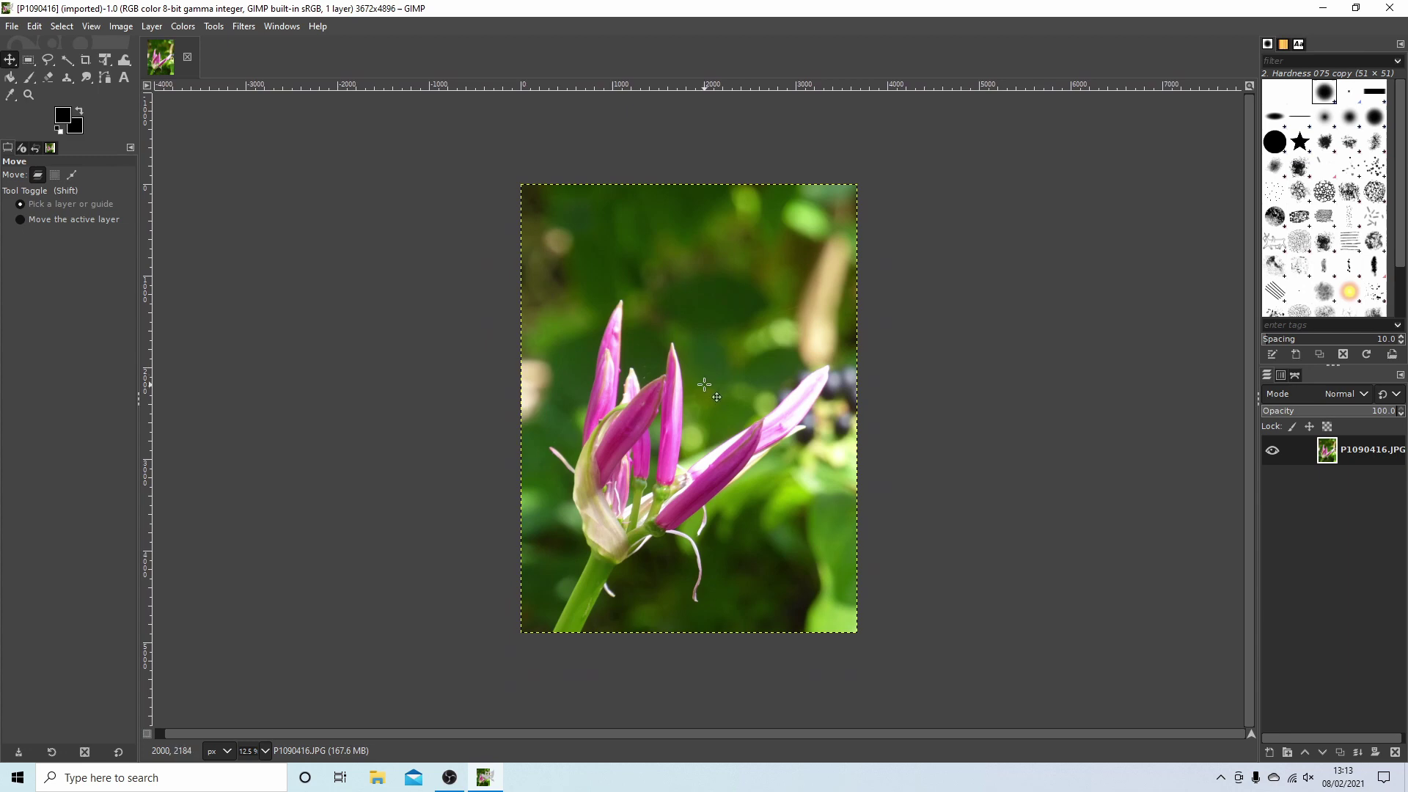
{"action": "key", "text": "shift+m"}
{"action": "scroll", "coordinate": [704, 385], "scroll_direction": "up", "scroll_amount": 4, "text": "ctrl"}
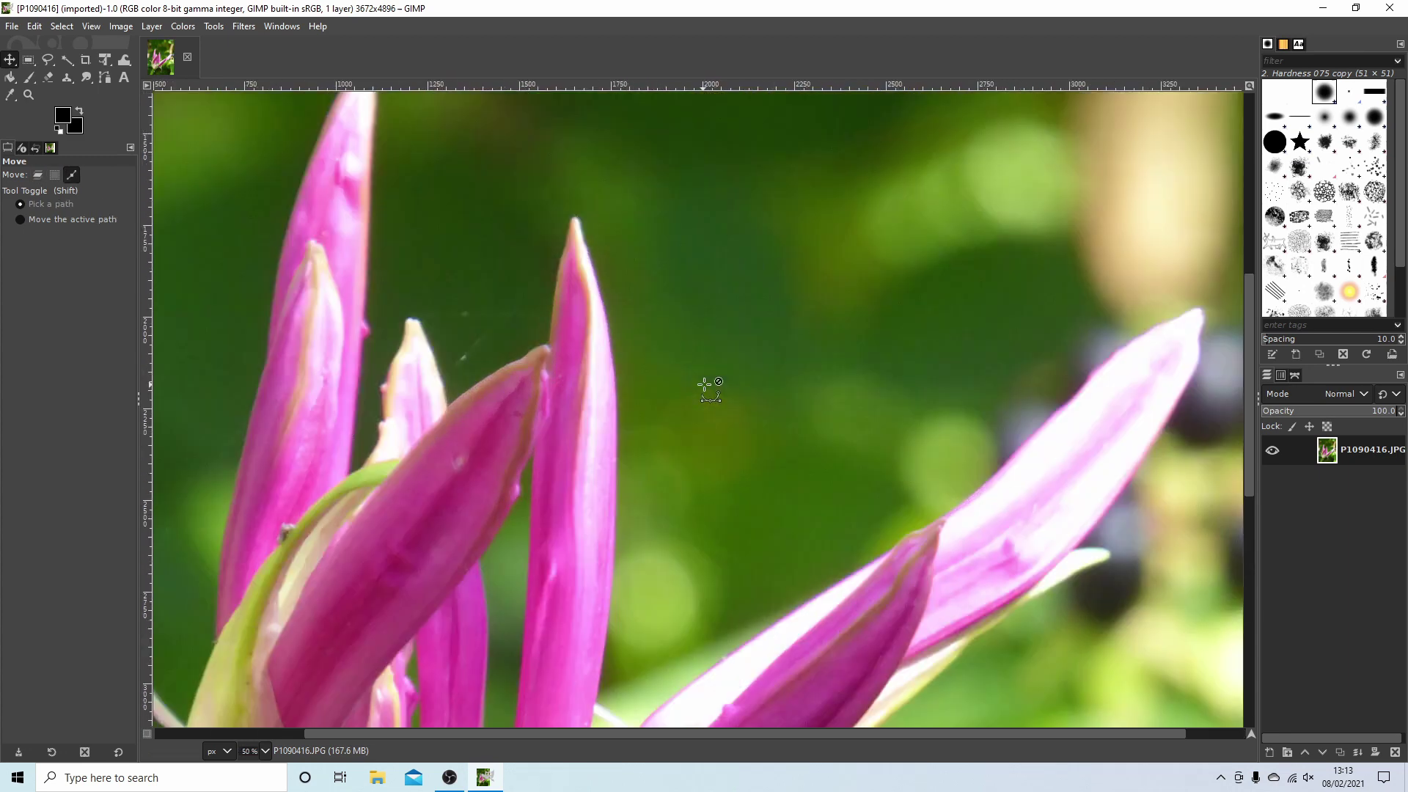
{"action": "scroll", "coordinate": [704, 384], "scroll_direction": "down", "scroll_amount": 4, "text": "ctrl"}
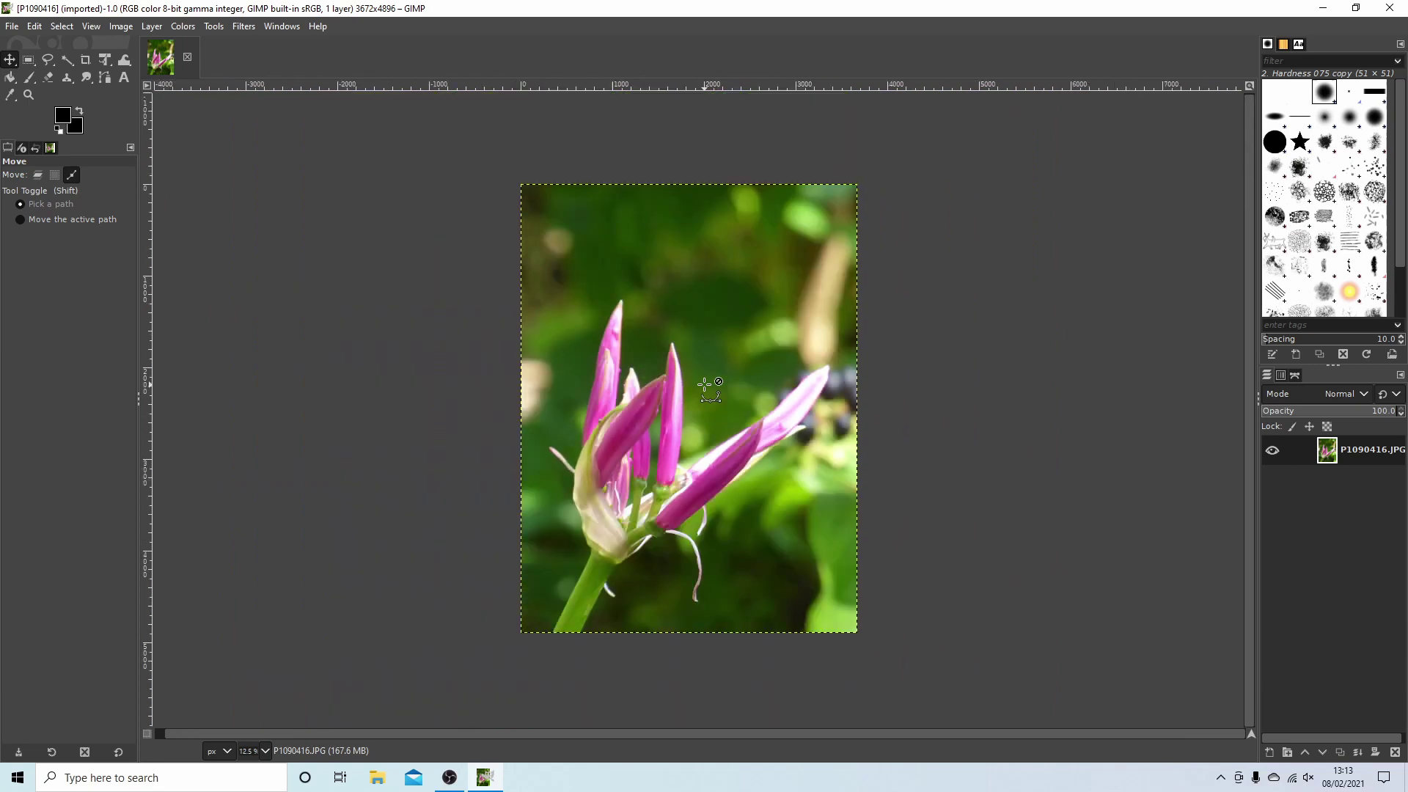
{"action": "scroll", "coordinate": [704, 384], "scroll_direction": "up", "scroll_amount": 2, "text": "ctrl"}
{"action": "scroll", "coordinate": [704, 384], "scroll_direction": "down", "scroll_amount": 2, "text": "ctrl"}
{"action": "scroll", "coordinate": [704, 384], "scroll_direction": "up", "scroll_amount": 1, "text": "ctrl"}
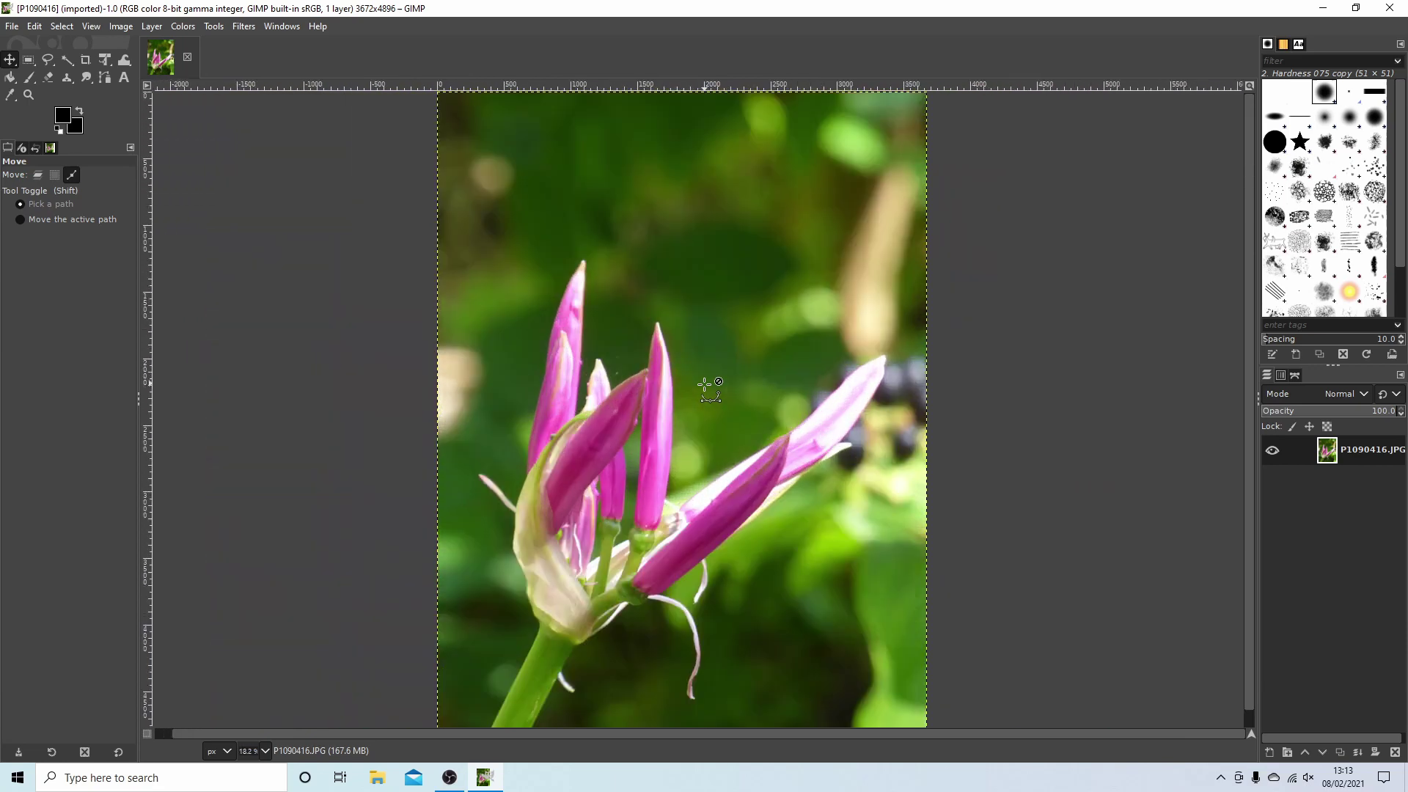
{"action": "scroll", "coordinate": [704, 384], "scroll_direction": "down", "scroll_amount": 1, "text": "ctrl"}
{"action": "mouse_move", "coordinate": [704, 384]}
{"action": "left_mouse_down"}
{"action": "mouse_move", "coordinate": [571, 334]}
{"action": "mouse_move", "coordinate": [782, 367]}
{"action": "mouse_move", "coordinate": [649, 421]}
{"action": "mouse_move", "coordinate": [704, 327]}
{"action": "mouse_move", "coordinate": [715, 394]}
{"action": "mouse_move", "coordinate": [667, 364]}
{"action": "mouse_move", "coordinate": [683, 380]}
{"action": "left_mouse_up"}
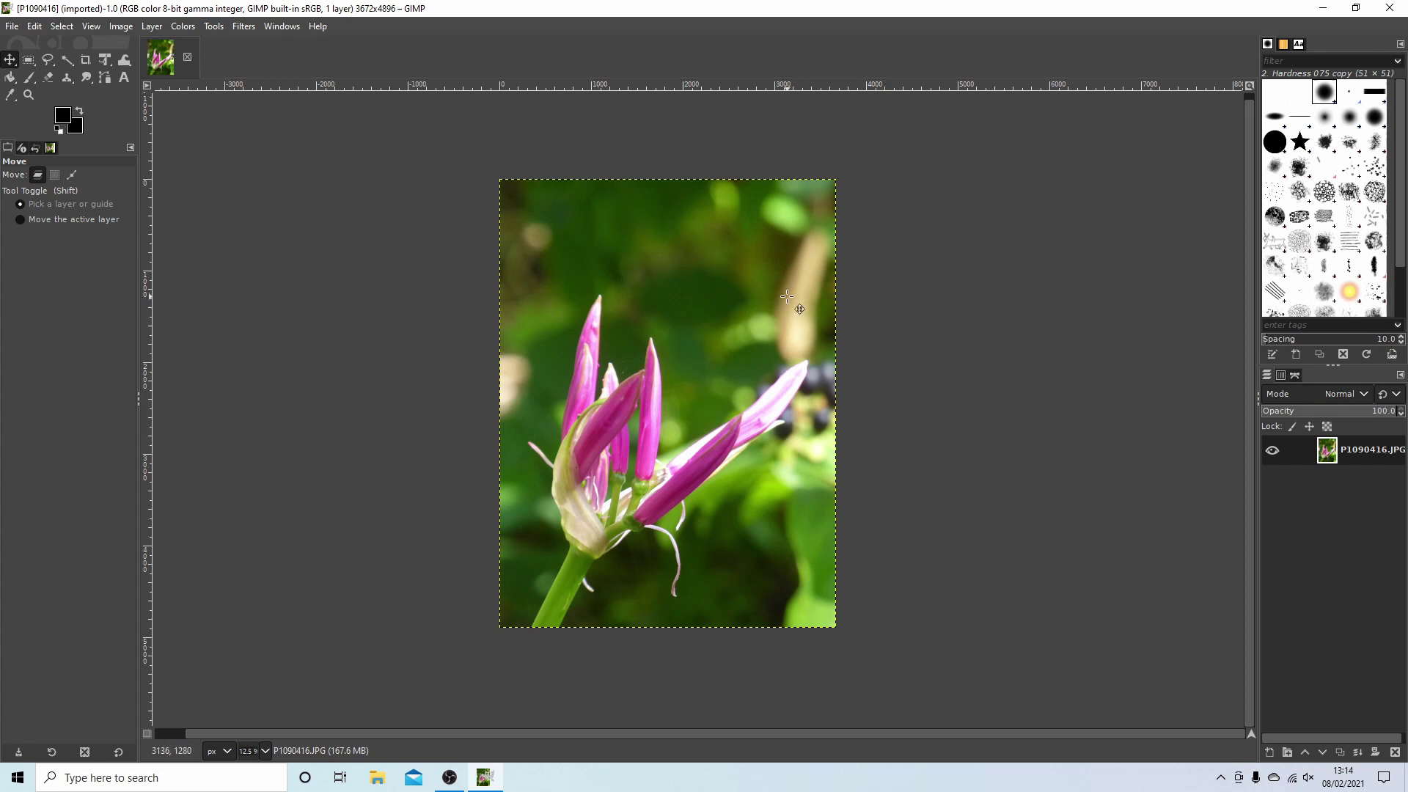
- Add an alpha channel to the P1090416.JPG layer through Layer > Transparency
{"action": "left_click", "coordinate": [156, 31]}
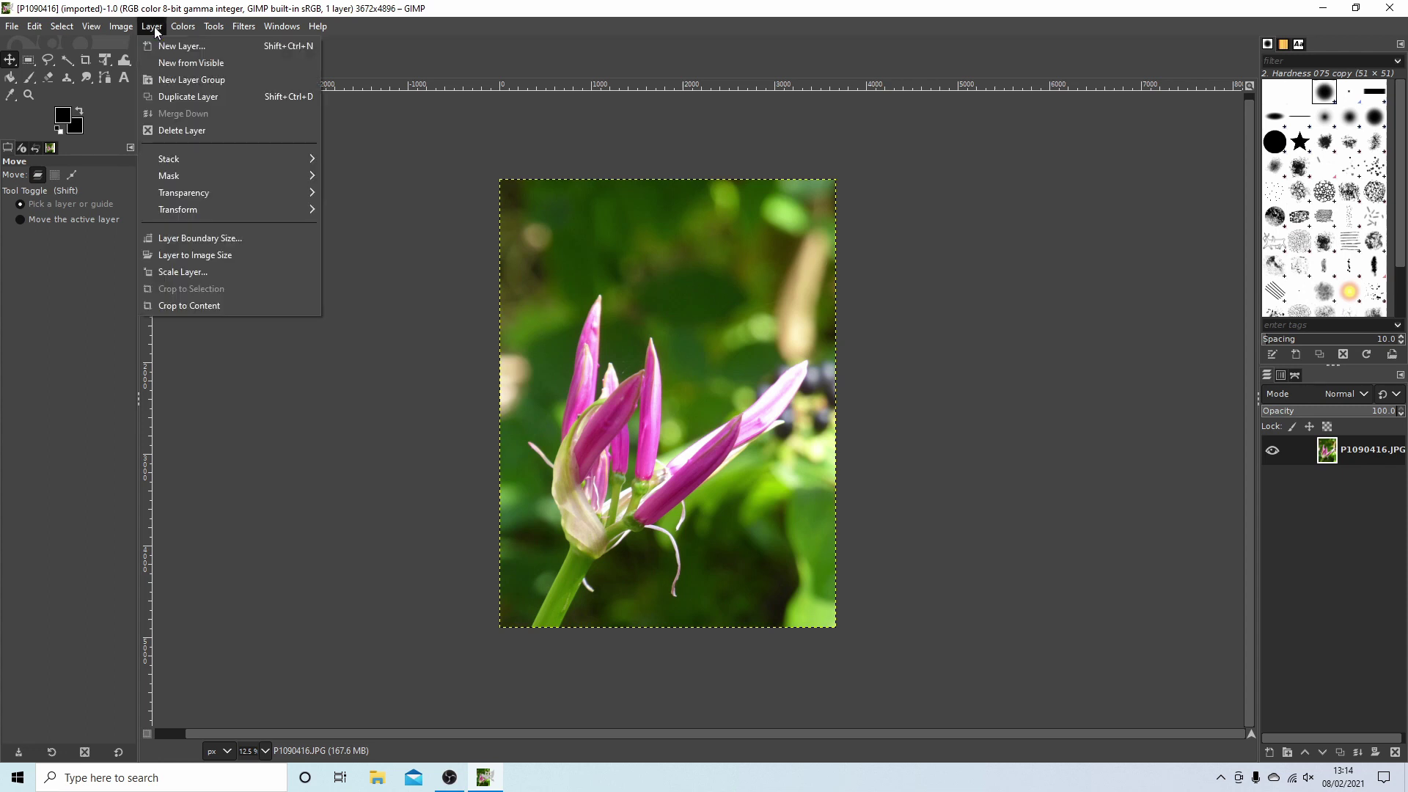
{"action": "mouse_move", "coordinate": [182, 195]}
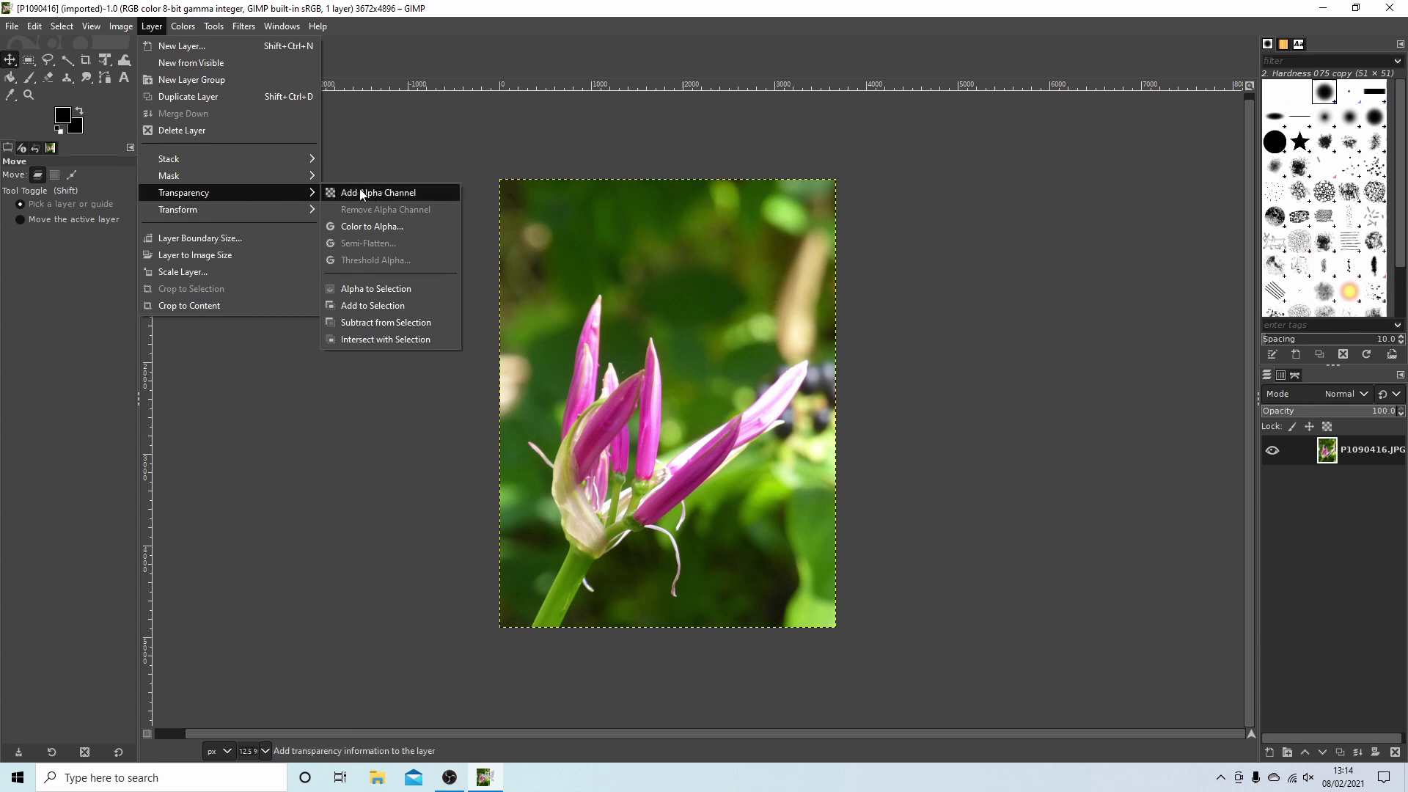
{"action": "left_click", "coordinate": [398, 192]}
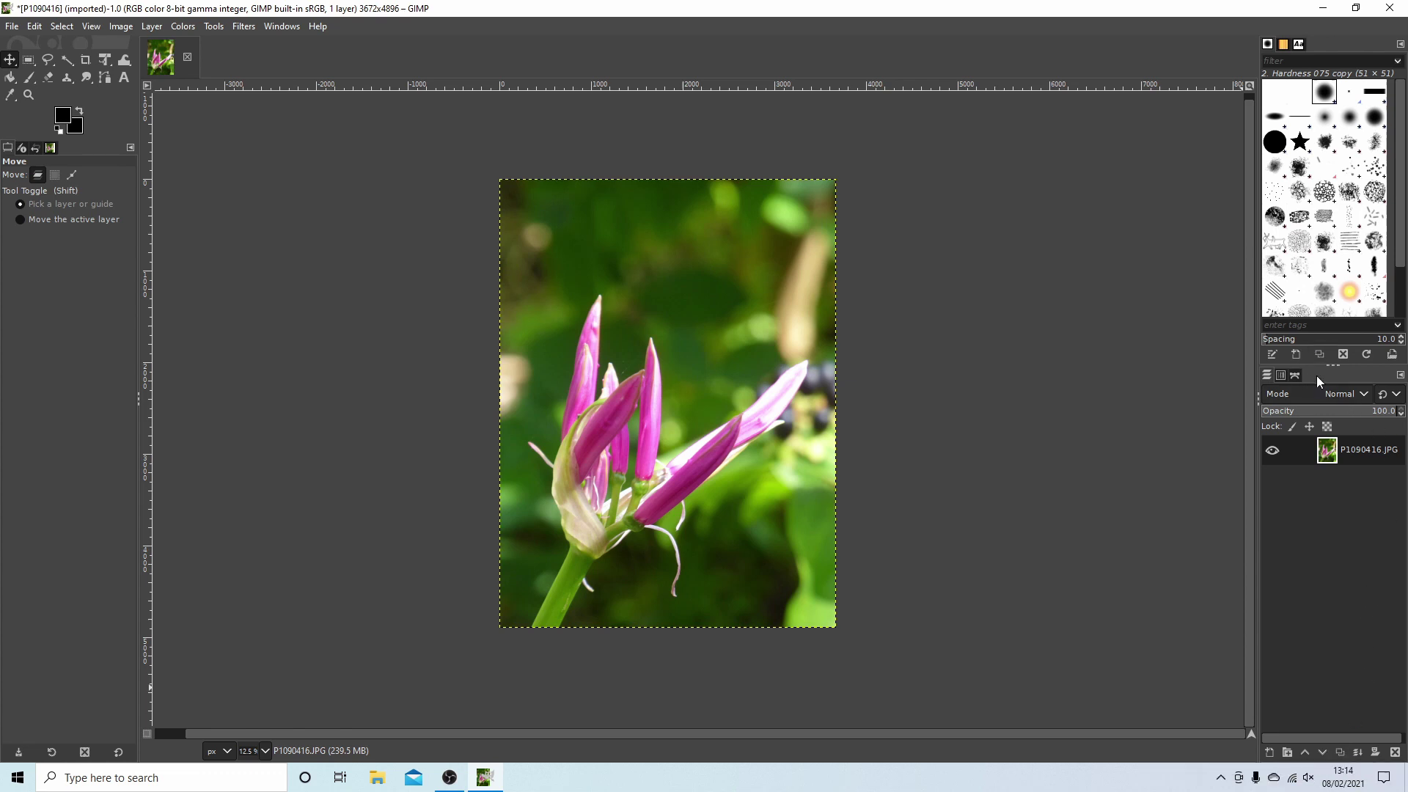
- Duplicate the photo layer, select the original, and hide the copy on top
{"action": "left_click", "coordinate": [1340, 753]}
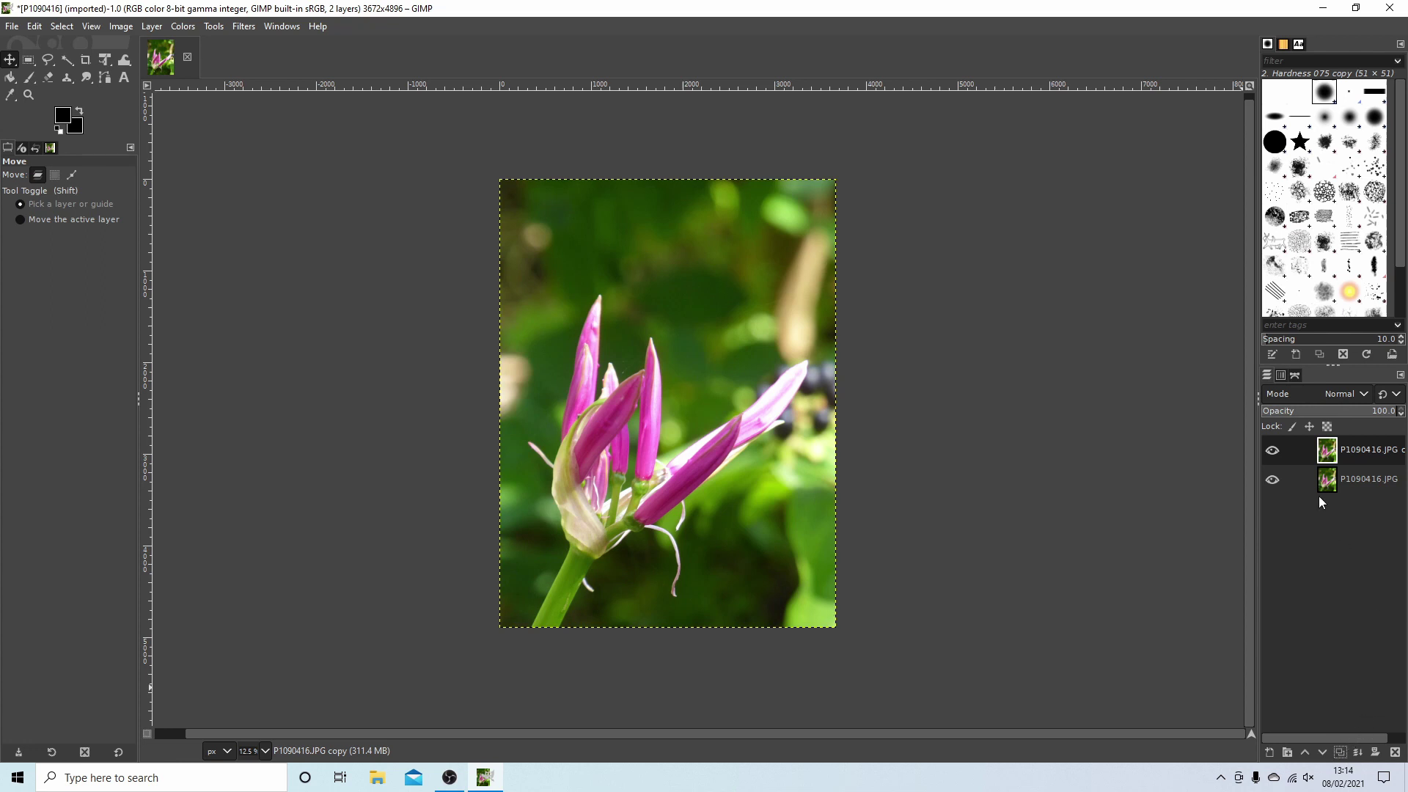
{"action": "left_click", "coordinate": [1361, 476]}
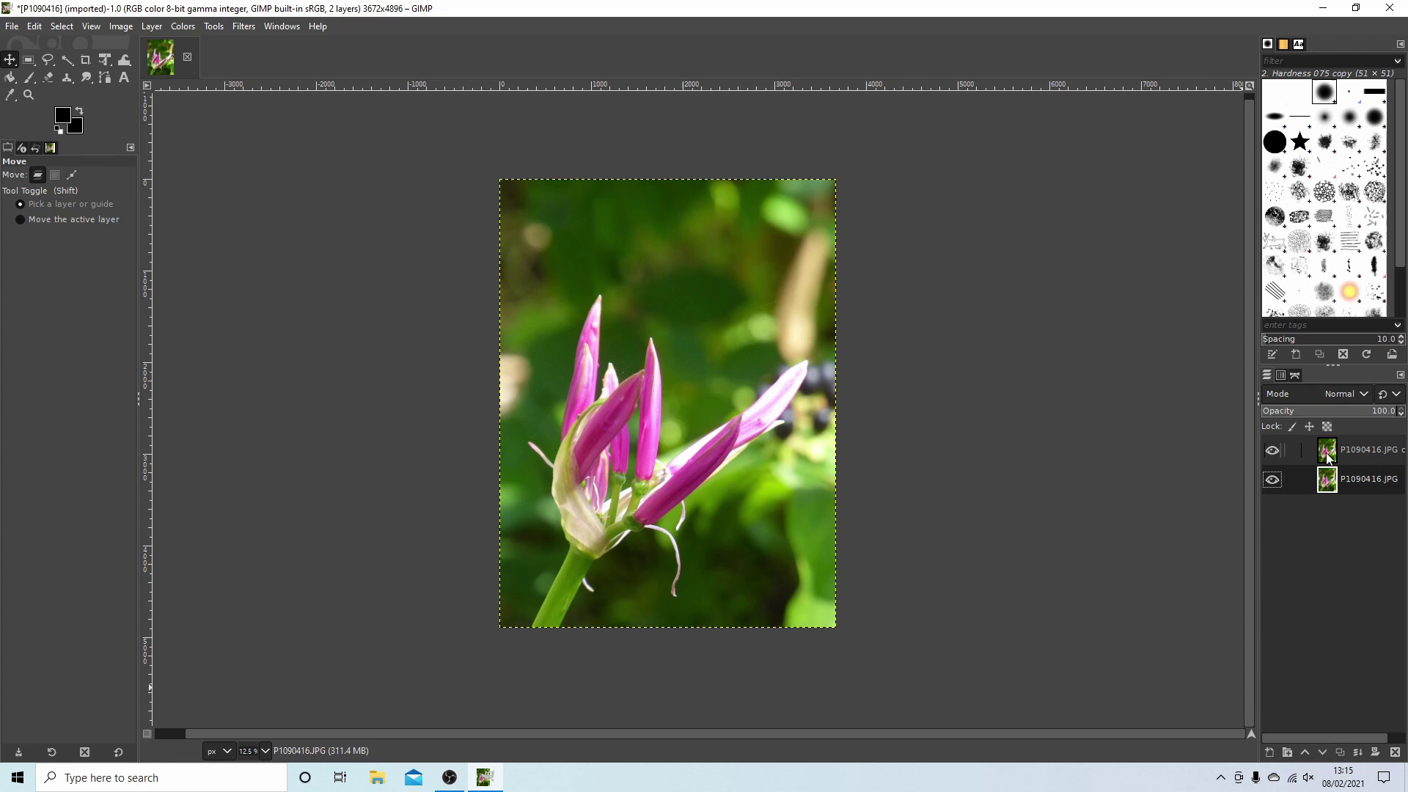
{"action": "left_click", "coordinate": [1272, 450]}
- Desaturate the original layer to grayscale, then select the colour copy and make it visible again
{"action": "left_click", "coordinate": [184, 27]}
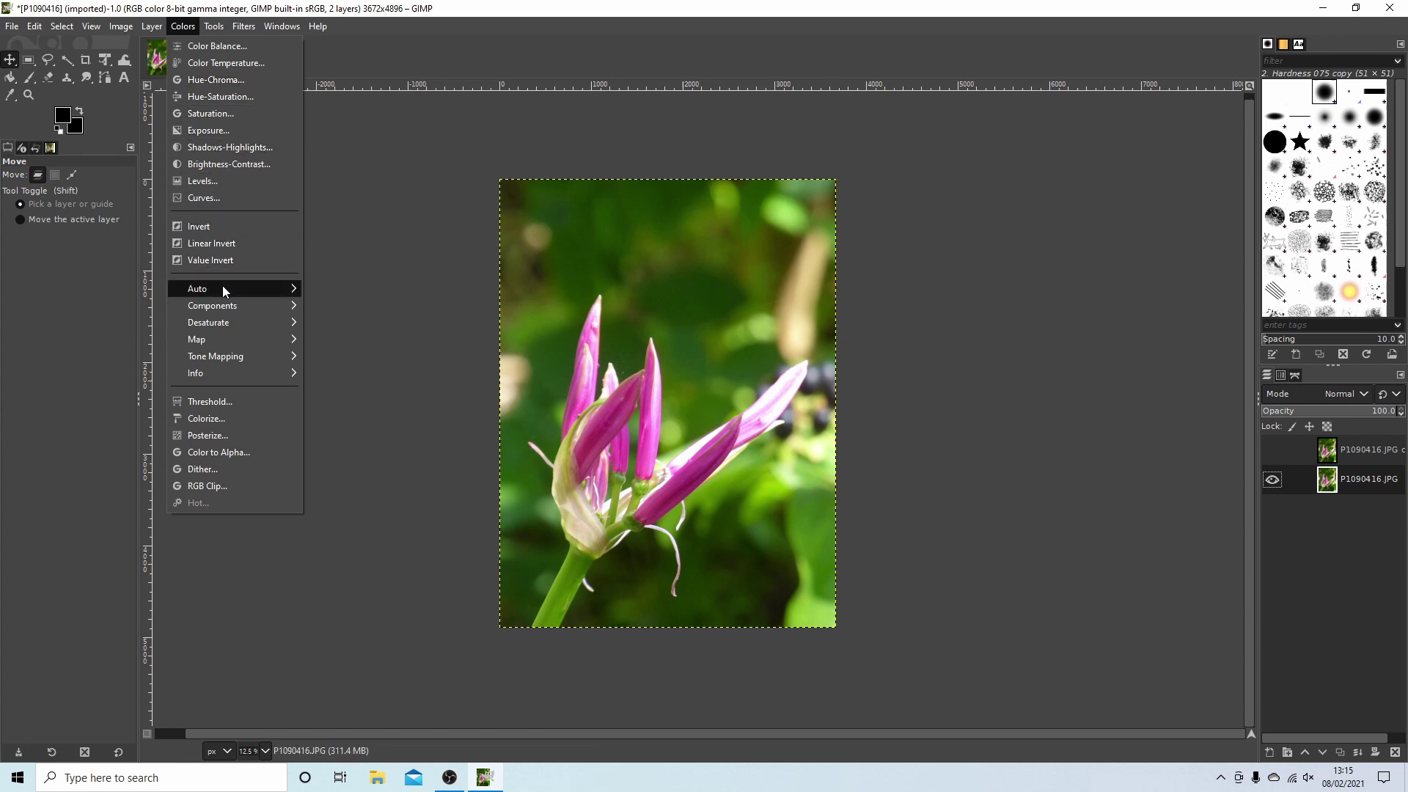
{"action": "mouse_move", "coordinate": [223, 325]}
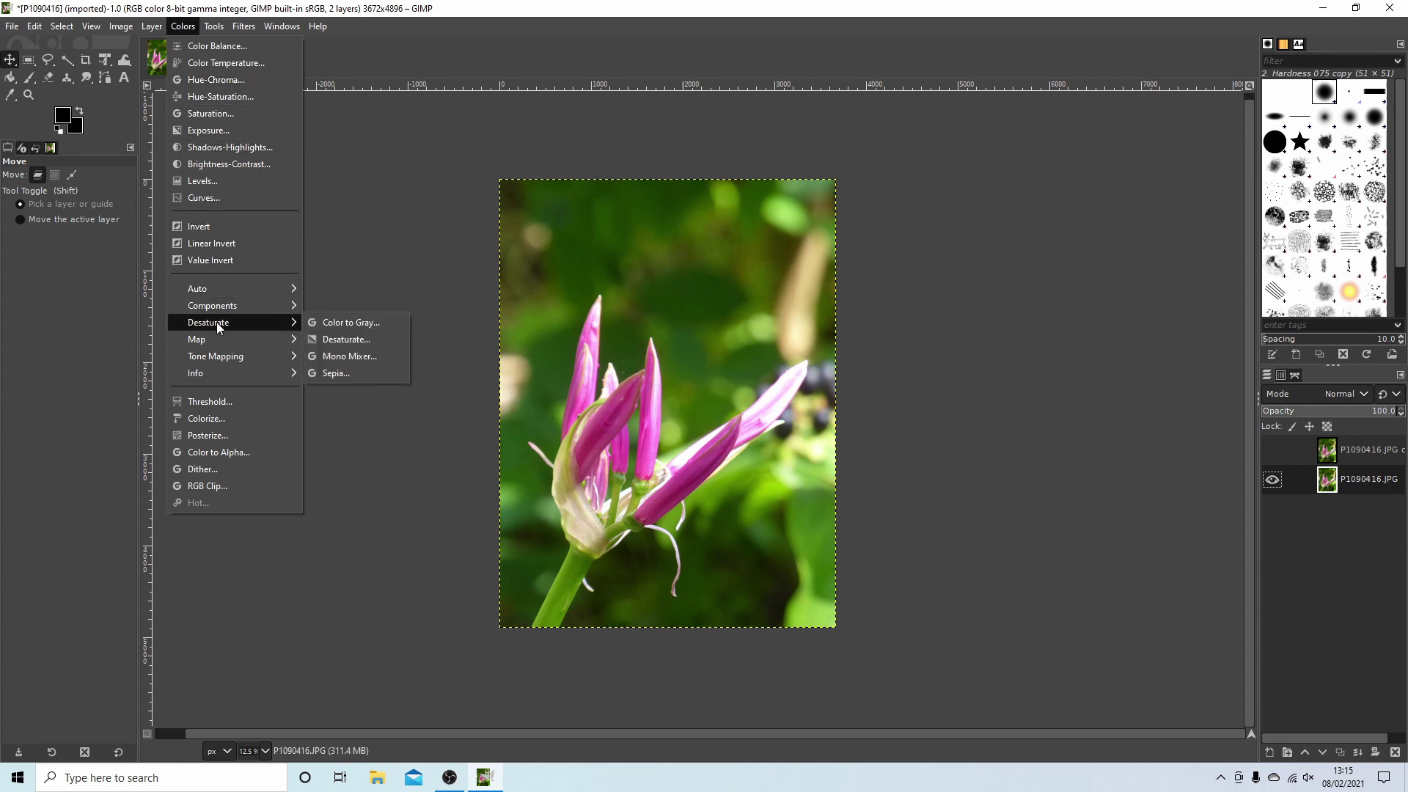
{"action": "left_click", "coordinate": [367, 340]}
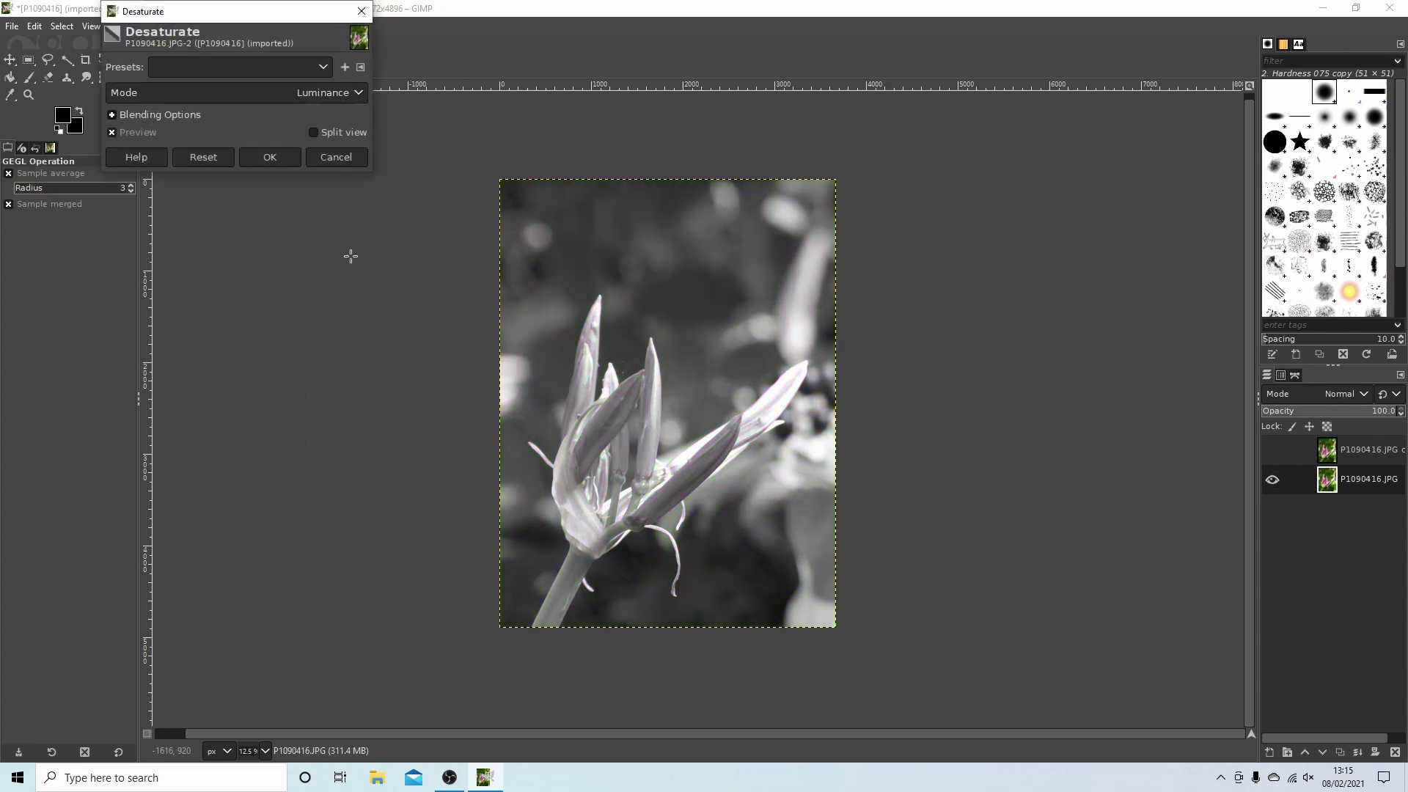
{"action": "left_click", "coordinate": [270, 157]}
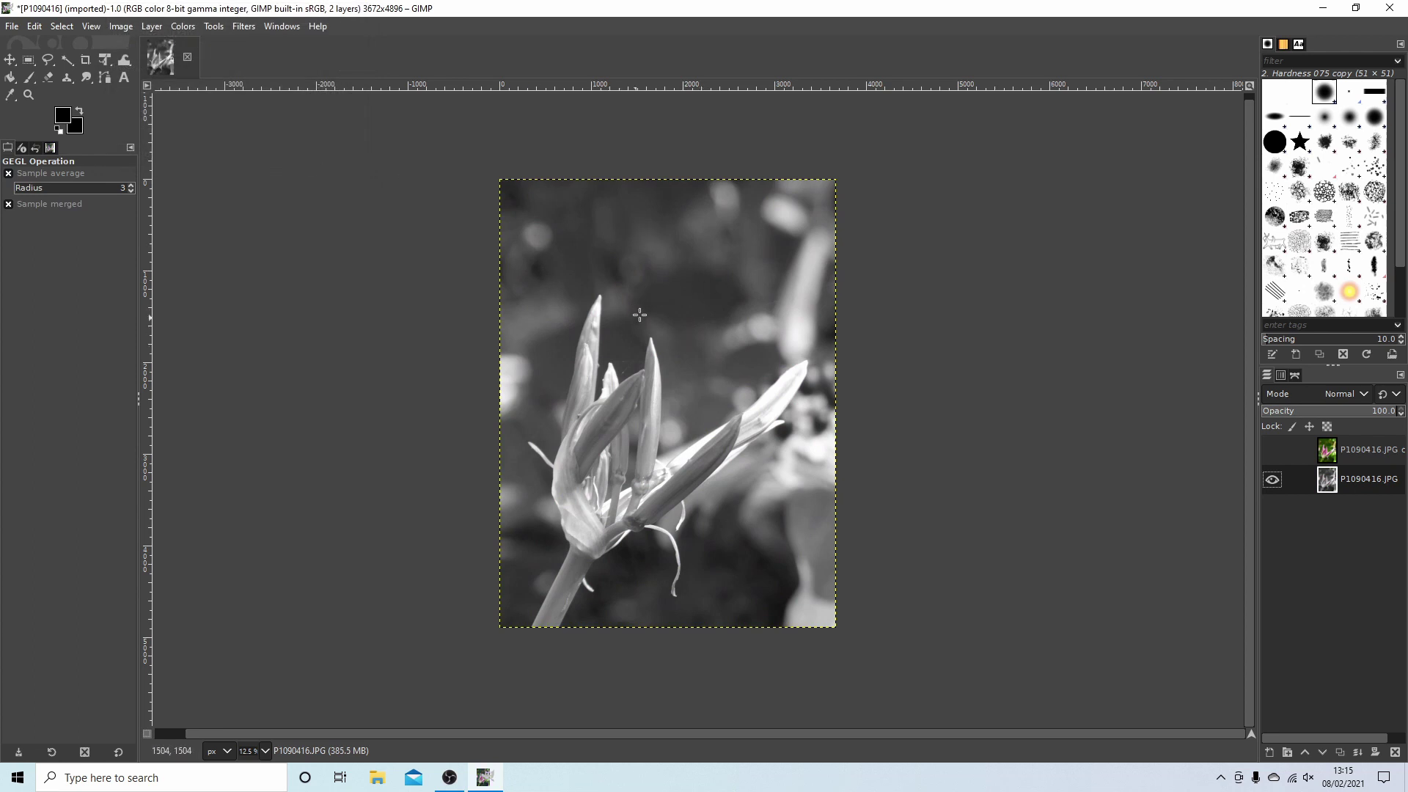
{"action": "left_click", "coordinate": [1368, 445]}
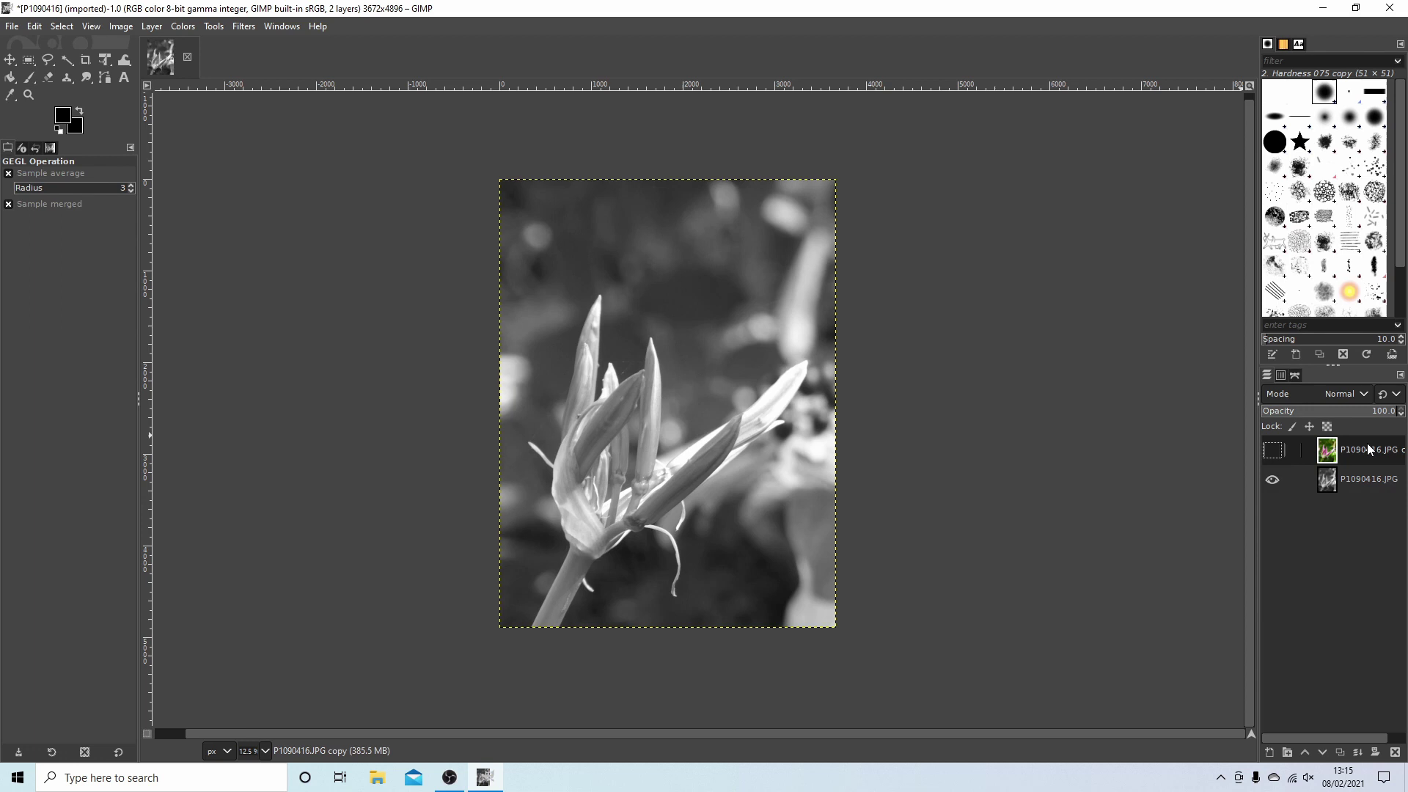
{"action": "left_click", "coordinate": [1277, 451]}
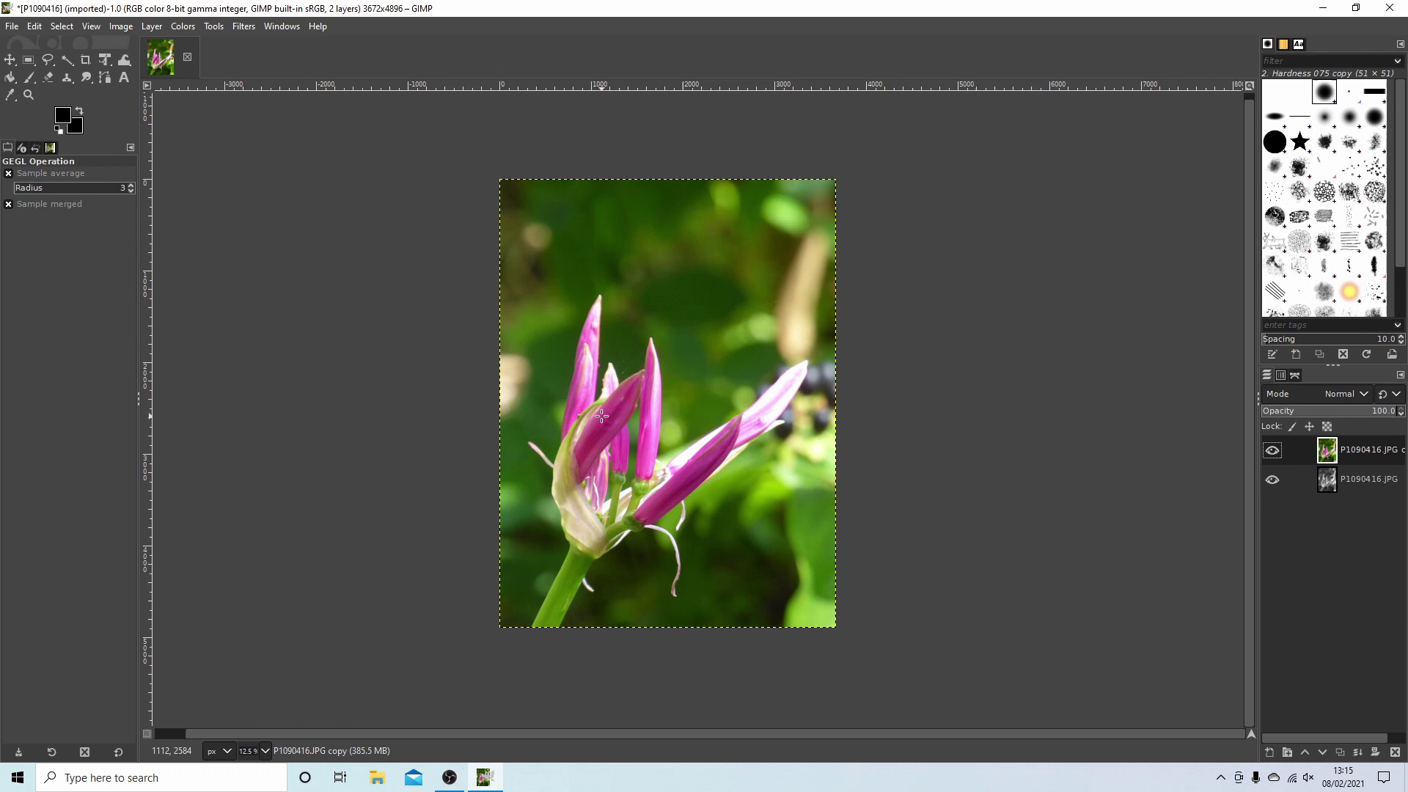
- Boost the colour copy layer's saturation to a scale of 1.372
{"action": "scroll", "coordinate": [633, 416], "scroll_direction": "up", "scroll_amount": 1}
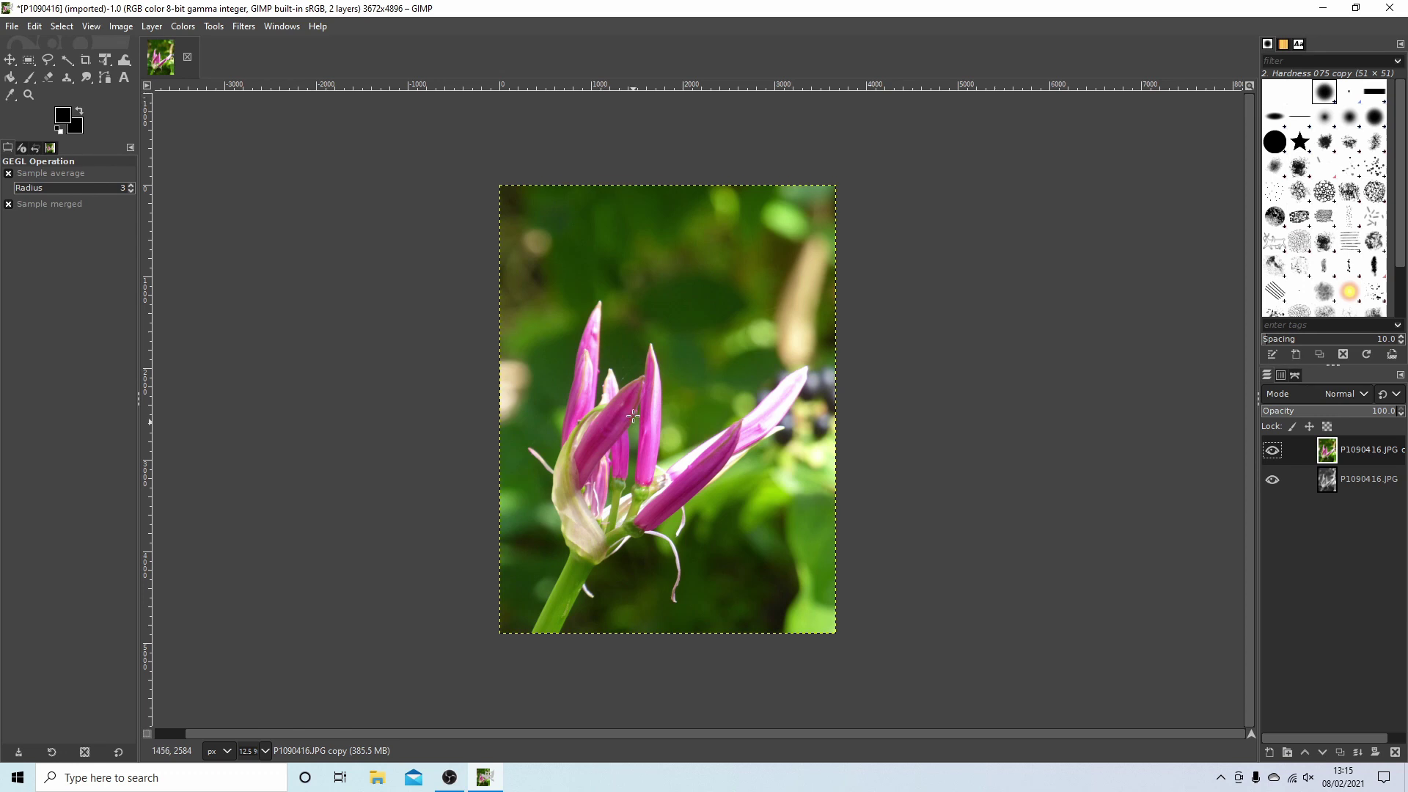
{"action": "left_click", "coordinate": [187, 27]}
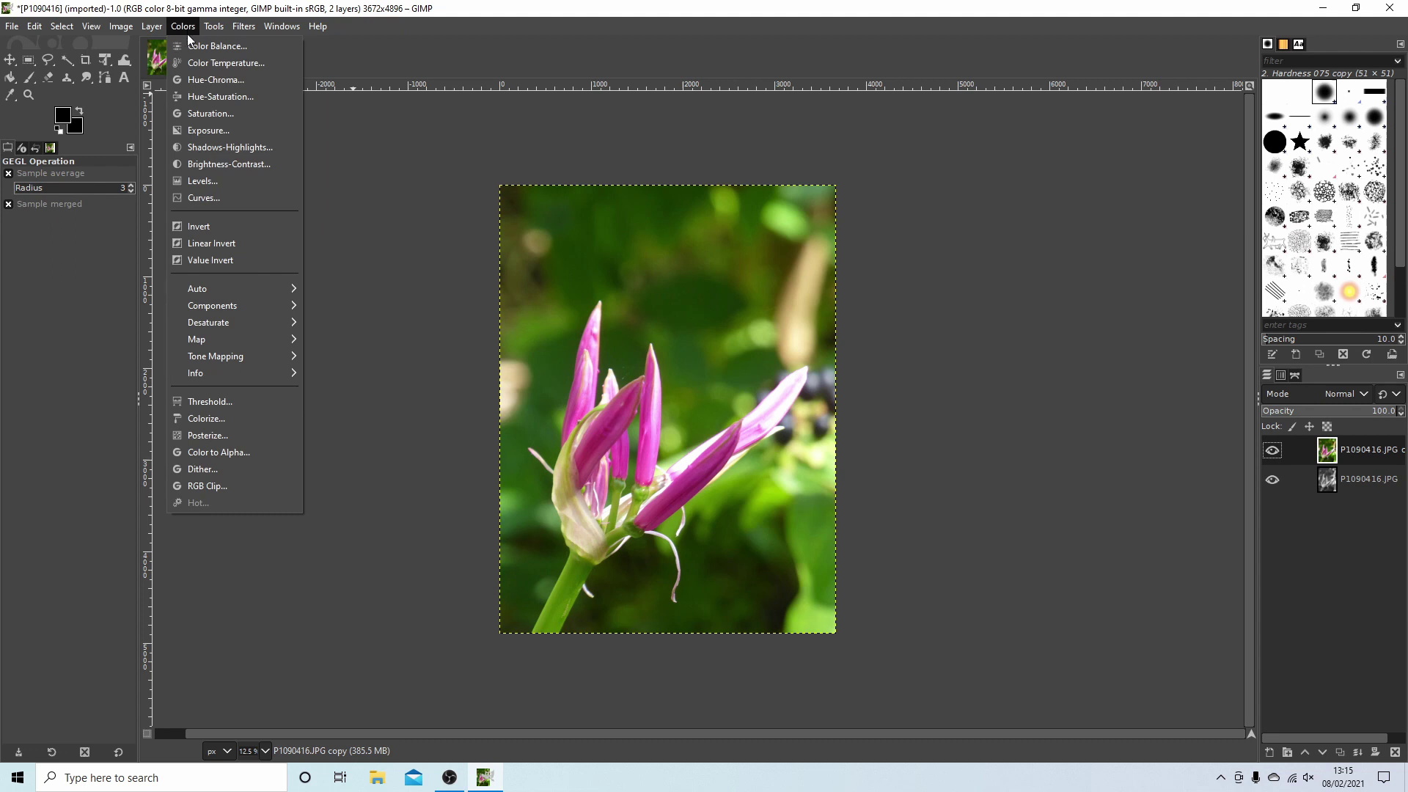
{"action": "left_click", "coordinate": [220, 113]}
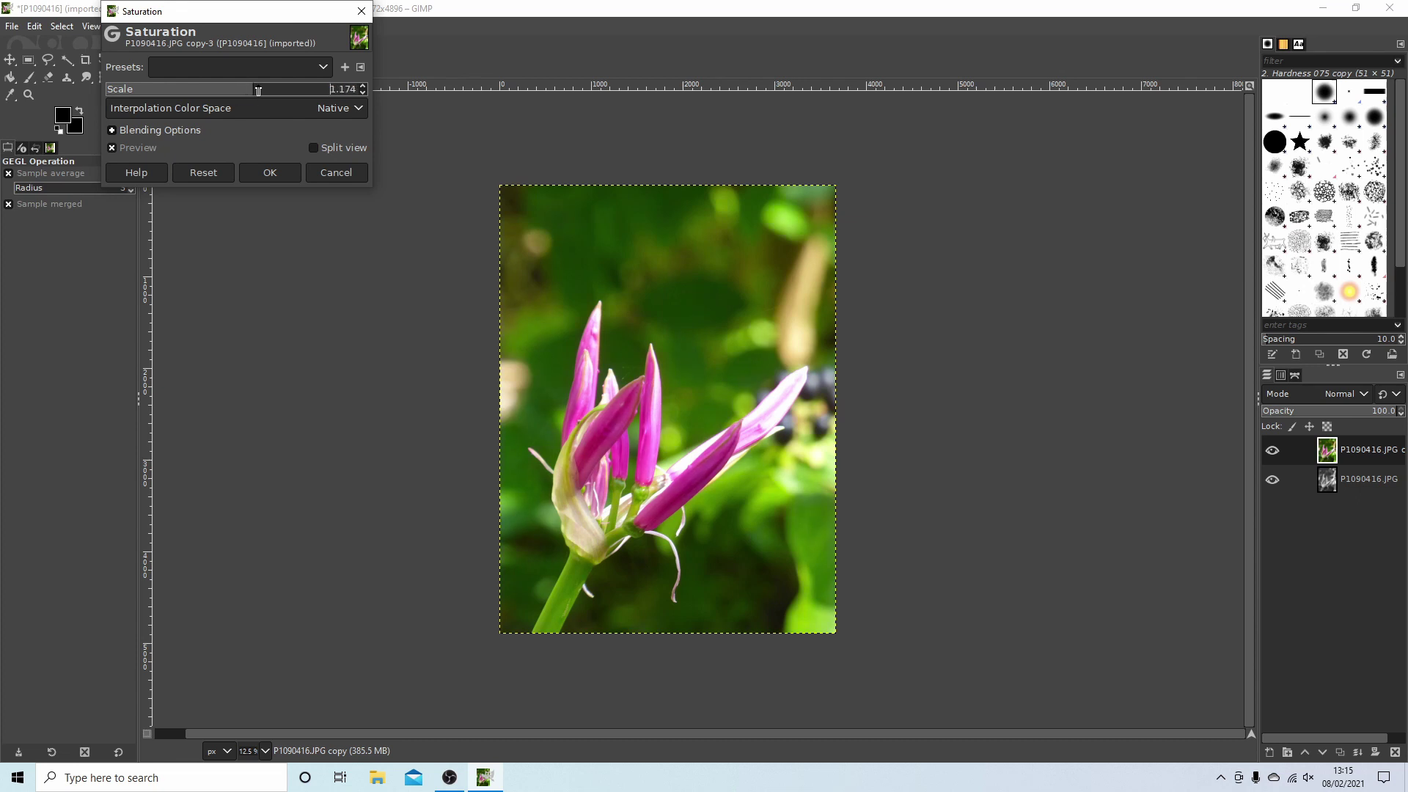
{"action": "left_click_drag", "start_coordinate": [257, 90], "coordinate": [260, 90]}
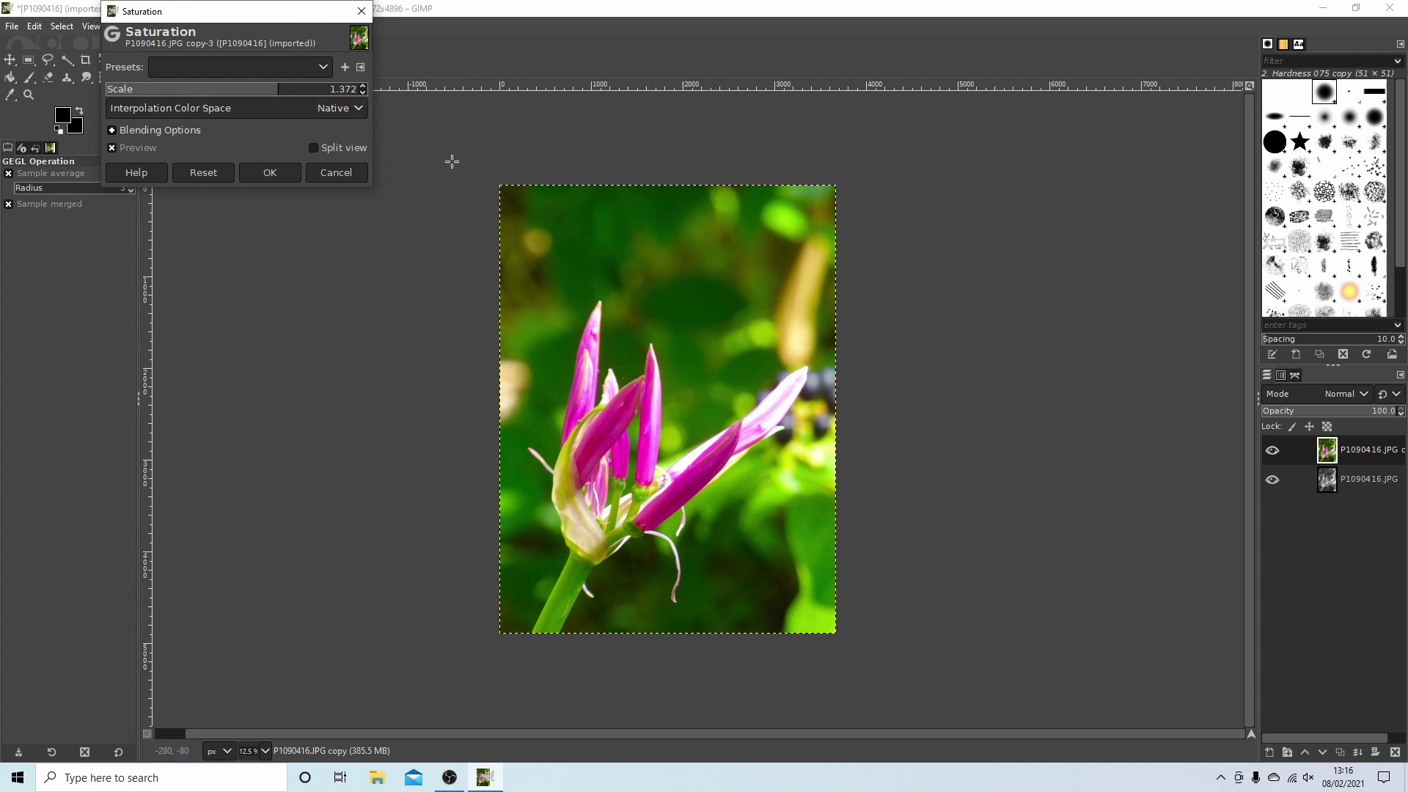
{"action": "left_click", "coordinate": [270, 172]}
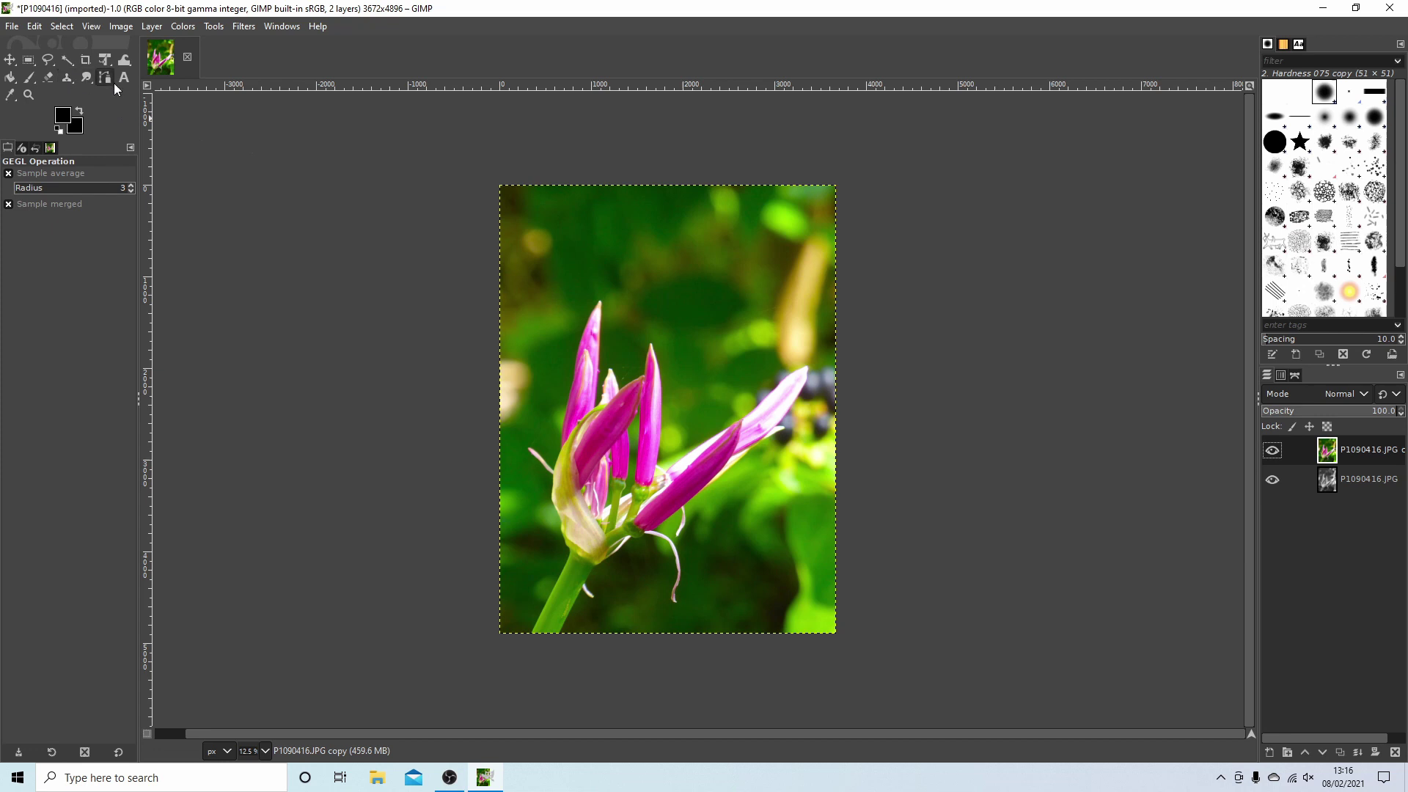
- Pick the Eraser tool, which starts with a size 223, hardness 75 brush
{"action": "left_click", "coordinate": [49, 77]}
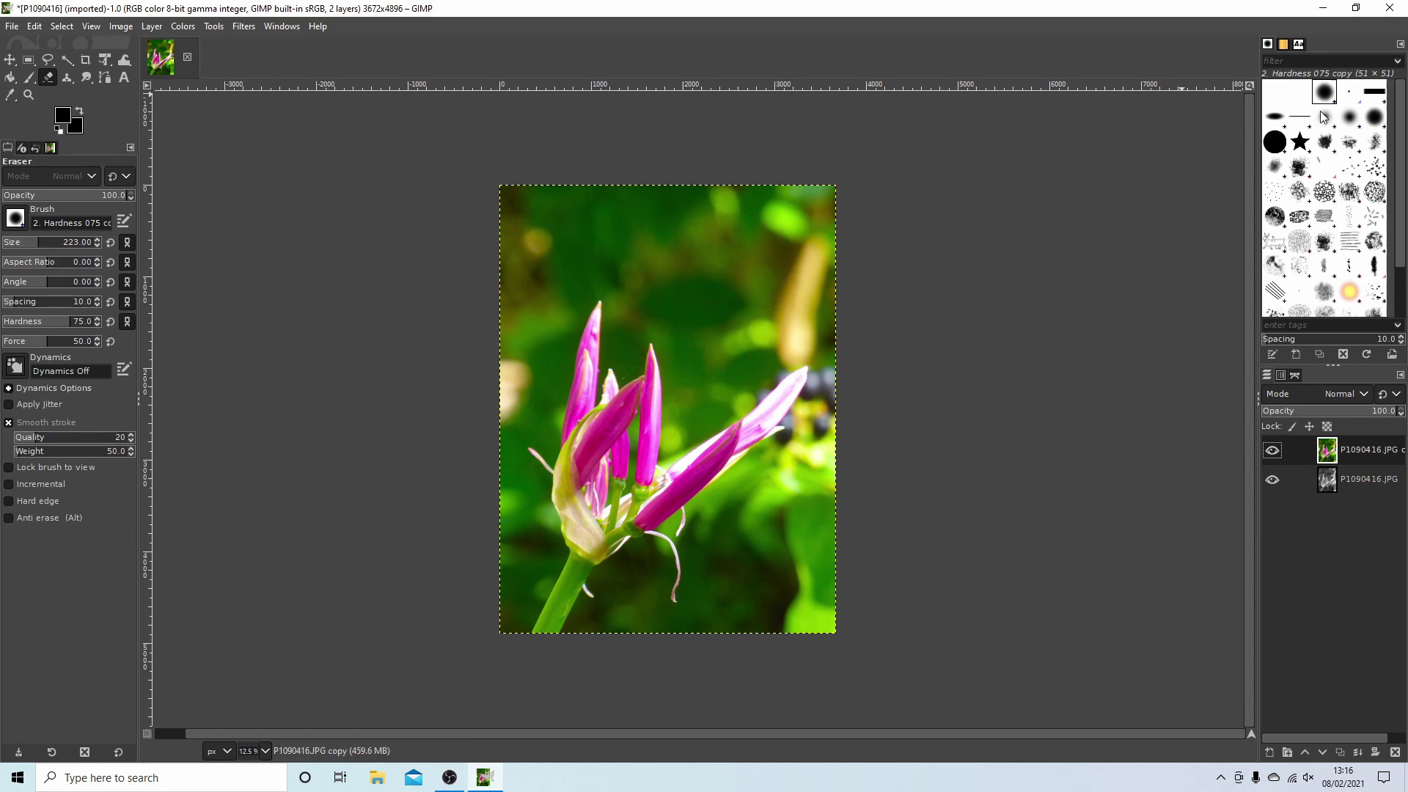
- Give the eraser the 2. Hardness 075 copy brush at size 869 and hardness 100
{"action": "mouse_move", "coordinate": [1400, 168]}
{"action": "left_mouse_down"}
{"action": "mouse_move", "coordinate": [1400, 195]}
{"action": "mouse_move", "coordinate": [1401, 137]}
{"action": "left_mouse_up"}
{"action": "left_click", "coordinate": [1275, 147]}
{"action": "left_click", "coordinate": [1371, 119]}
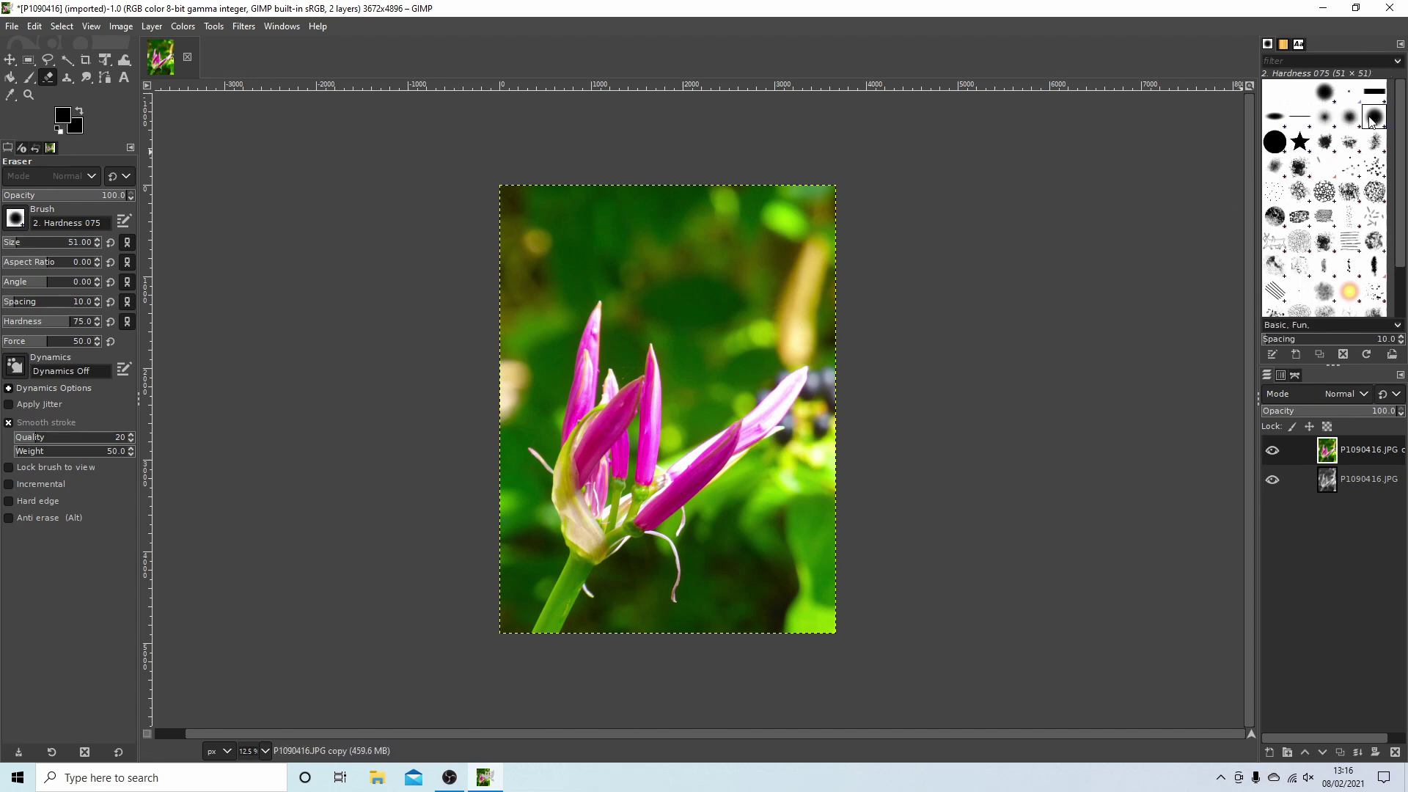
{"action": "left_click", "coordinate": [1325, 94]}
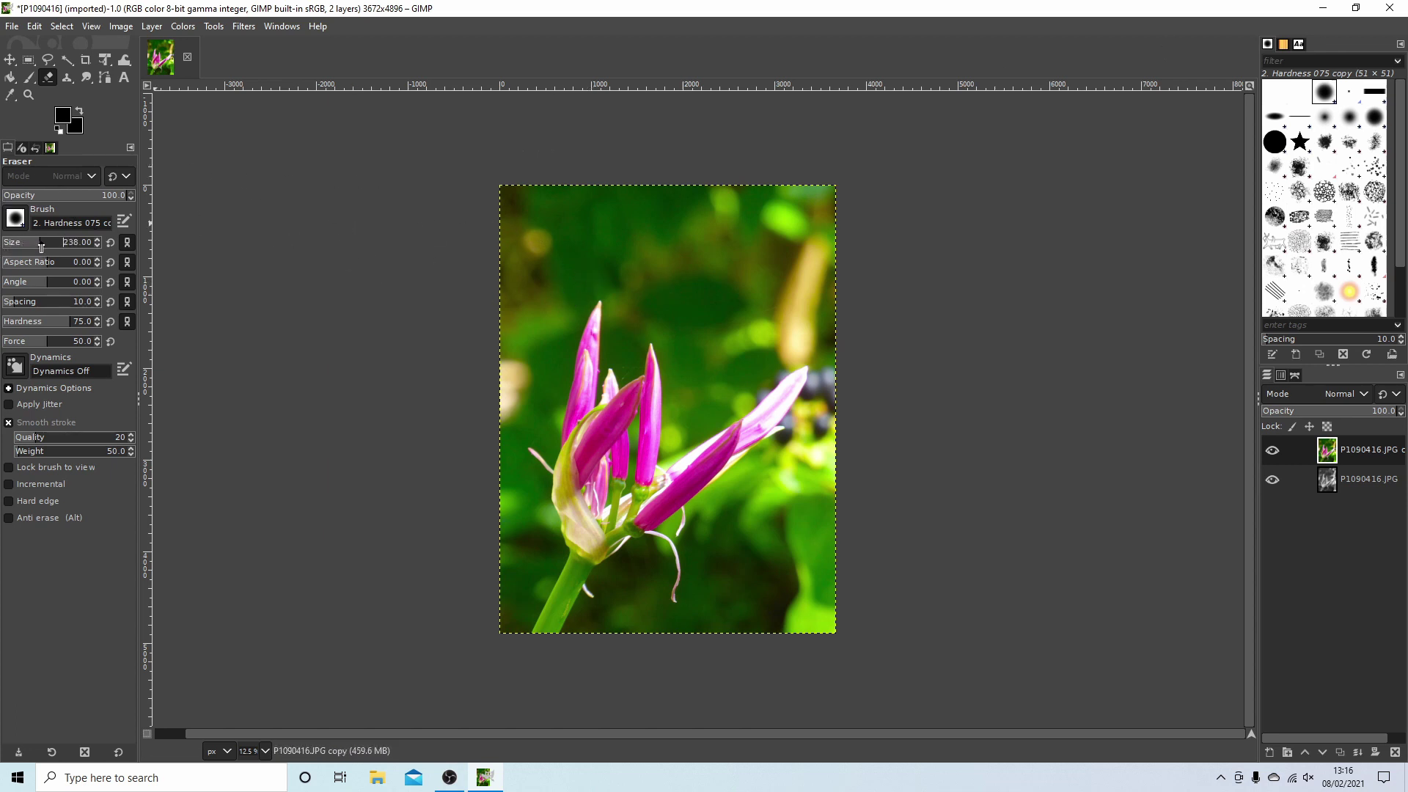
{"action": "left_click_drag", "start_coordinate": [41, 247], "coordinate": [61, 246]}
{"action": "left_click_drag", "start_coordinate": [70, 326], "coordinate": [103, 326]}
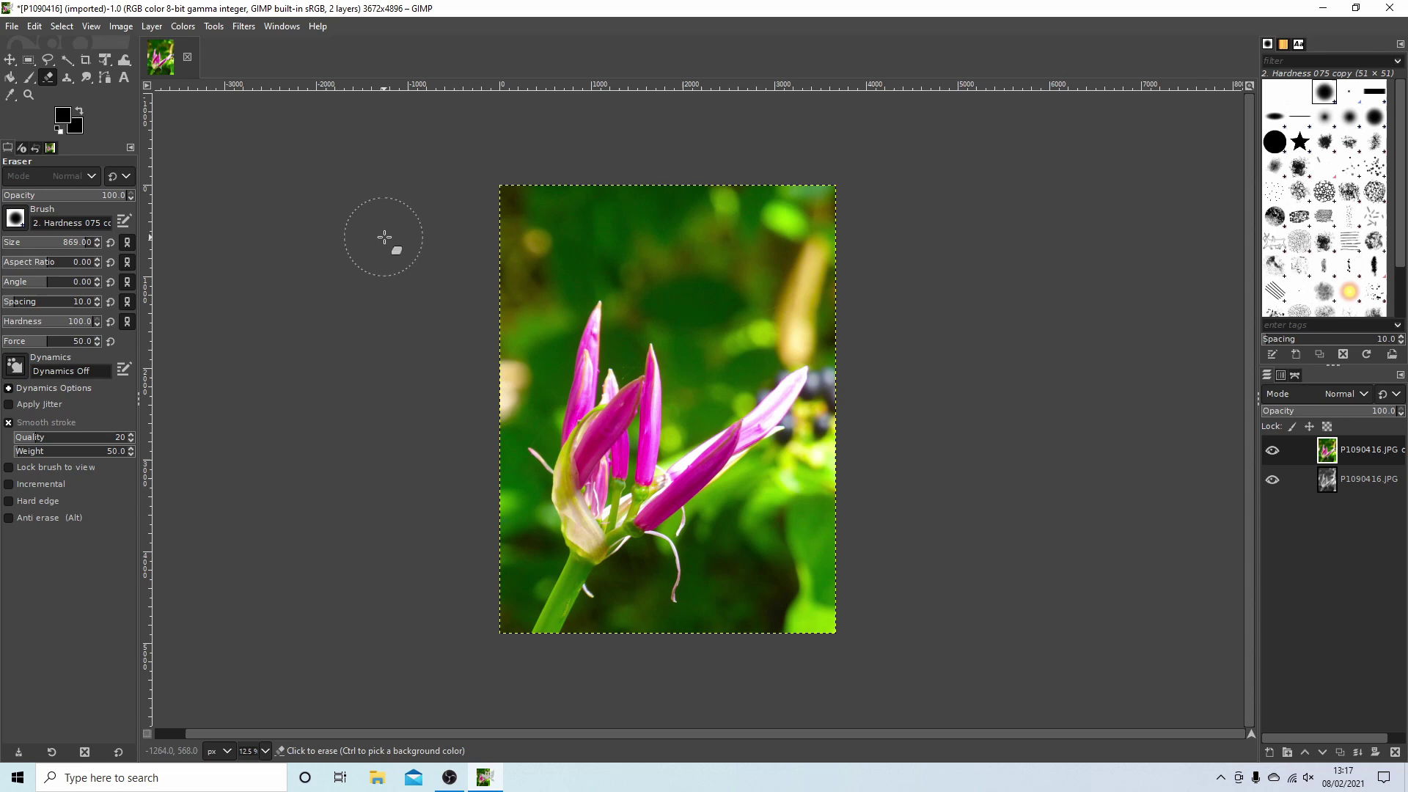
- Erase the top-left, right-hand and lower-left background of the colour layer to reveal grey
{"action": "mouse_move", "coordinate": [527, 261]}
{"action": "left_mouse_down"}
{"action": "mouse_move", "coordinate": [538, 206]}
{"action": "mouse_move", "coordinate": [490, 240]}
{"action": "mouse_move", "coordinate": [537, 203]}
{"action": "mouse_move", "coordinate": [503, 269]}
{"action": "mouse_move", "coordinate": [547, 220]}
{"action": "mouse_move", "coordinate": [636, 197]}
{"action": "mouse_move", "coordinate": [603, 199]}
{"action": "mouse_move", "coordinate": [570, 225]}
{"action": "mouse_move", "coordinate": [740, 220]}
{"action": "mouse_move", "coordinate": [618, 196]}
{"action": "mouse_move", "coordinate": [846, 207]}
{"action": "mouse_move", "coordinate": [820, 219]}
{"action": "mouse_move", "coordinate": [787, 274]}
{"action": "mouse_move", "coordinate": [732, 241]}
{"action": "mouse_move", "coordinate": [693, 287]}
{"action": "mouse_move", "coordinate": [633, 256]}
{"action": "mouse_move", "coordinate": [574, 256]}
{"action": "mouse_move", "coordinate": [506, 344]}
{"action": "left_mouse_up"}
{"action": "mouse_move", "coordinate": [721, 353]}
{"action": "left_mouse_down"}
{"action": "mouse_move", "coordinate": [738, 302]}
{"action": "mouse_move", "coordinate": [777, 282]}
{"action": "mouse_move", "coordinate": [783, 311]}
{"action": "mouse_move", "coordinate": [810, 291]}
{"action": "mouse_move", "coordinate": [832, 200]}
{"action": "mouse_move", "coordinate": [860, 330]}
{"action": "mouse_move", "coordinate": [842, 474]}
{"action": "mouse_move", "coordinate": [826, 506]}
{"action": "mouse_move", "coordinate": [789, 510]}
{"action": "mouse_move", "coordinate": [825, 464]}
{"action": "mouse_move", "coordinate": [808, 491]}
{"action": "mouse_move", "coordinate": [755, 507]}
{"action": "mouse_move", "coordinate": [765, 551]}
{"action": "mouse_move", "coordinate": [733, 581]}
{"action": "mouse_move", "coordinate": [750, 604]}
{"action": "mouse_move", "coordinate": [816, 569]}
{"action": "mouse_move", "coordinate": [800, 619]}
{"action": "left_mouse_up"}
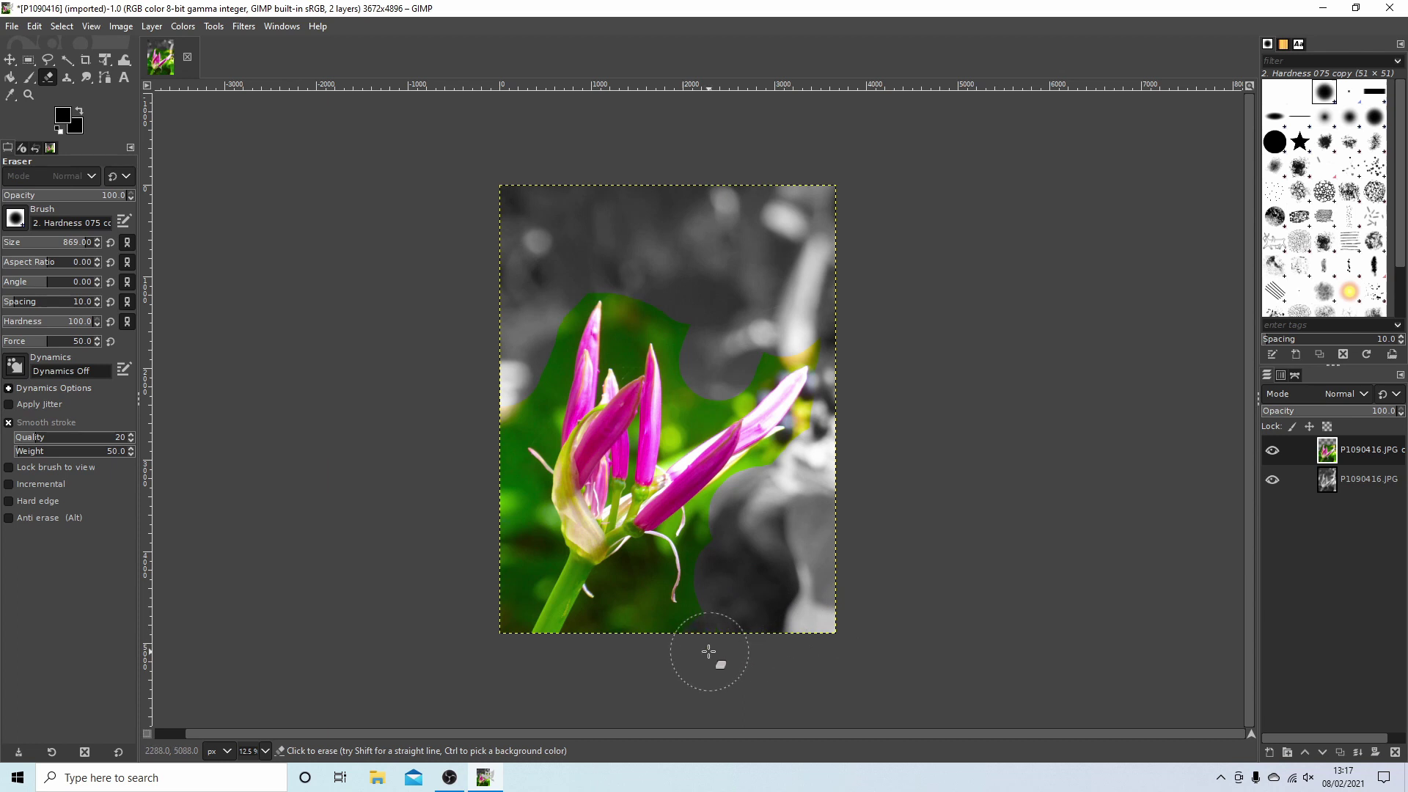
{"action": "mouse_move", "coordinate": [521, 568]}
{"action": "left_mouse_down"}
{"action": "mouse_move", "coordinate": [481, 528]}
{"action": "mouse_move", "coordinate": [484, 506]}
{"action": "mouse_move", "coordinate": [503, 535]}
{"action": "mouse_move", "coordinate": [505, 507]}
{"action": "mouse_move", "coordinate": [516, 522]}
{"action": "mouse_move", "coordinate": [499, 600]}
{"action": "left_mouse_up"}
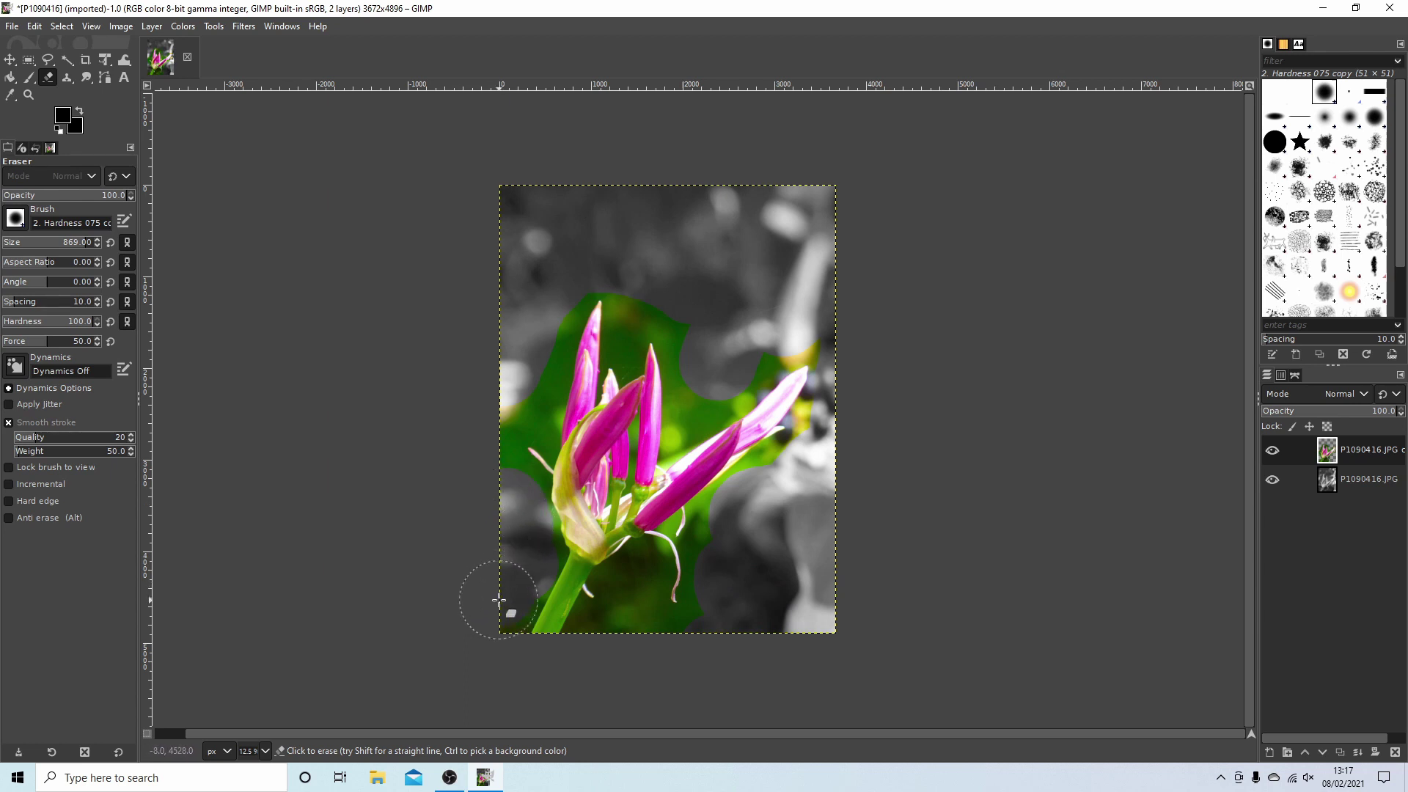
- Erase background patches at the bottom and lower right, undoing the stroke that greyed the buds
{"action": "left_click", "coordinate": [631, 618]}
{"action": "mouse_move", "coordinate": [734, 539]}
{"action": "left_mouse_down"}
{"action": "mouse_move", "coordinate": [748, 575]}
{"action": "mouse_move", "coordinate": [774, 533]}
{"action": "mouse_move", "coordinate": [770, 489]}
{"action": "mouse_move", "coordinate": [767, 511]}
{"action": "mouse_move", "coordinate": [620, 429]}
{"action": "left_mouse_up"}
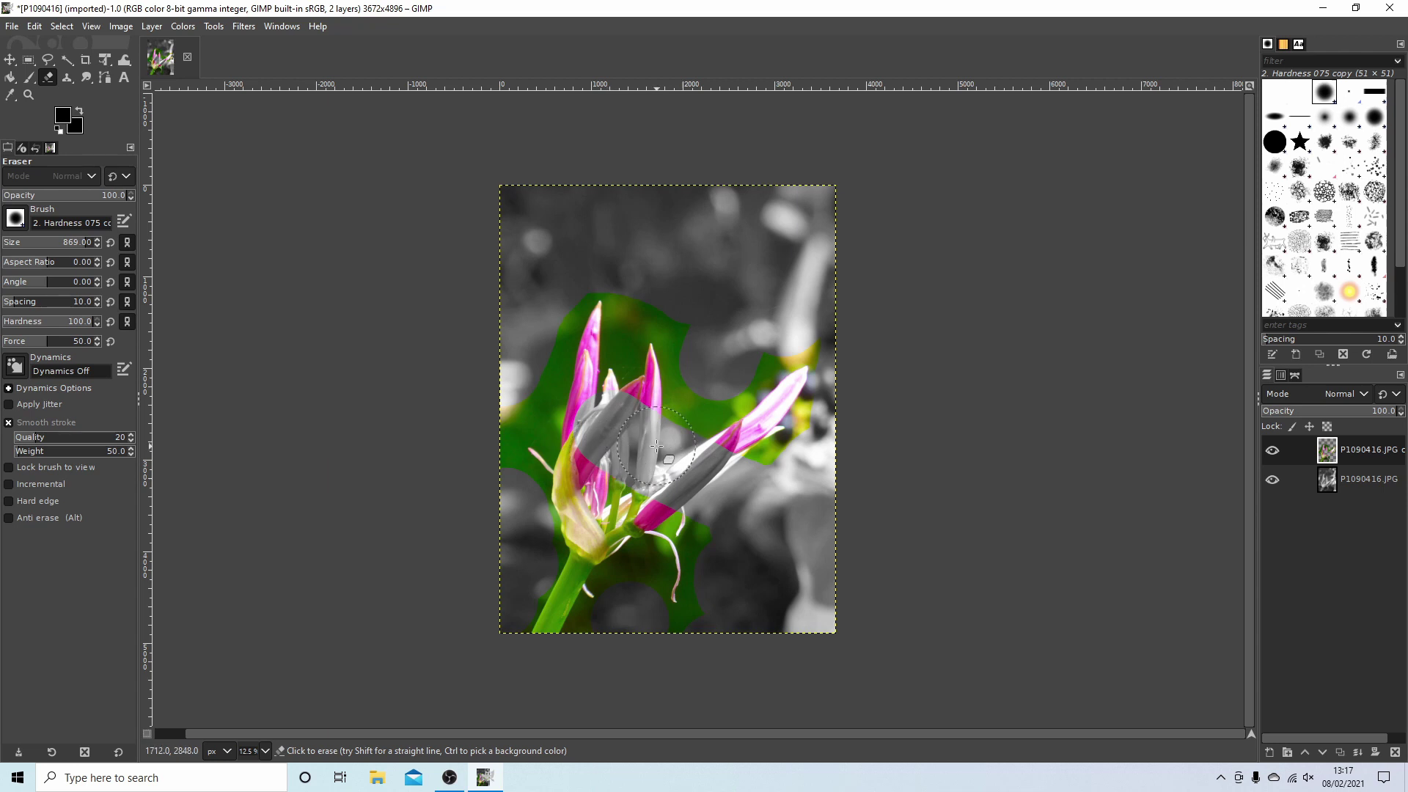
{"action": "key", "text": "ctrl"}
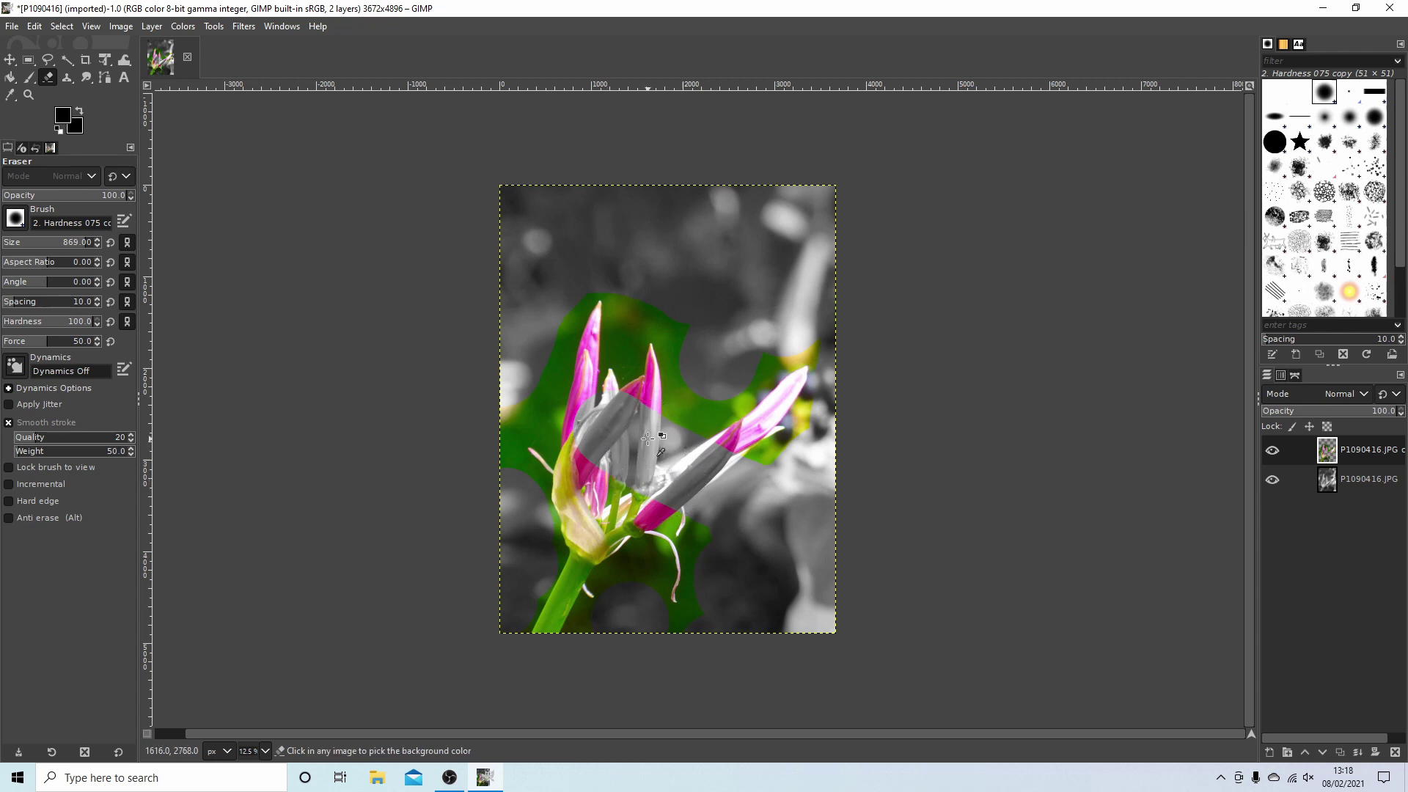
{"action": "key", "text": "ctrl+z"}
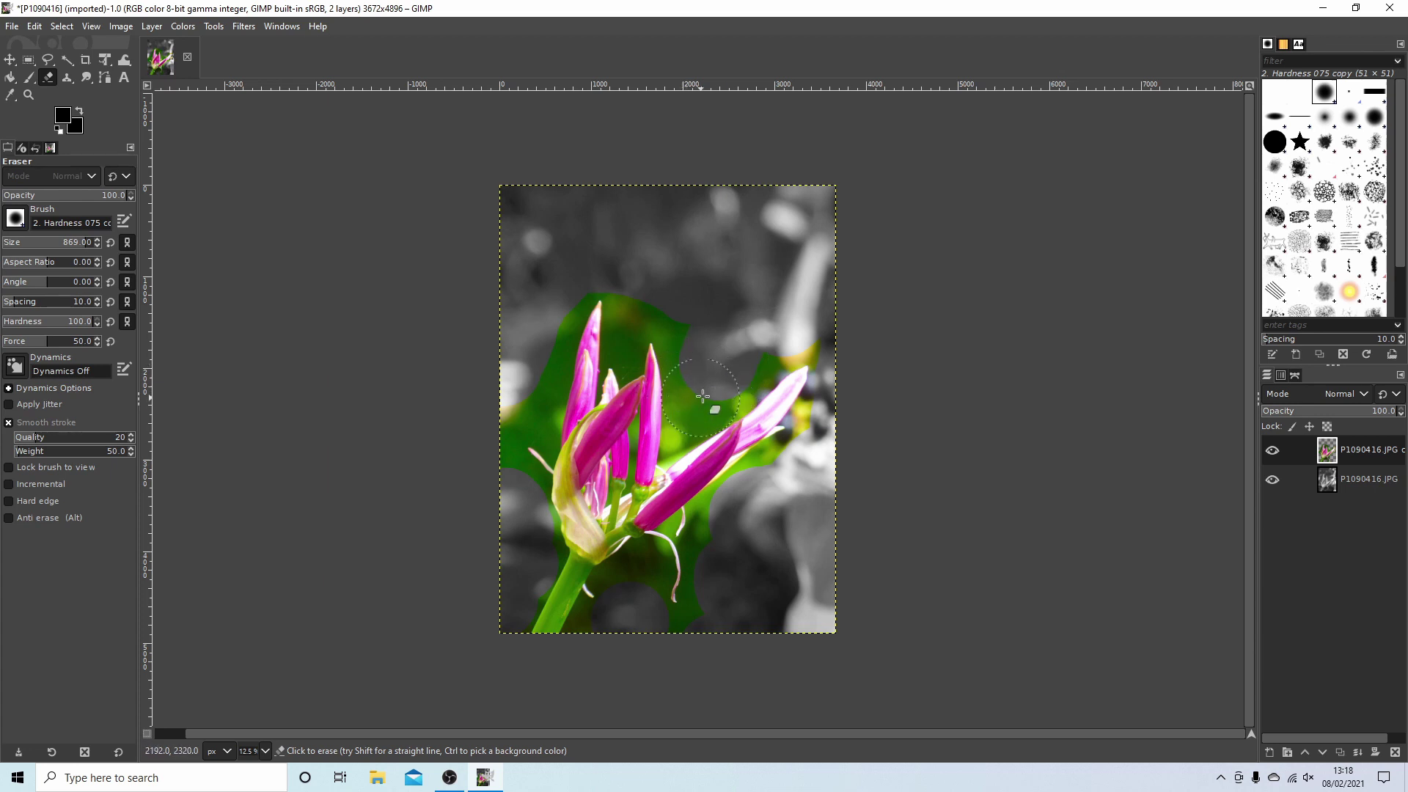
- Erase round patches of green right of, above and below the right-hand bud and near the left edge
{"action": "mouse_move", "coordinate": [703, 396]}
{"action": "left_mouse_down"}
{"action": "mouse_move", "coordinate": [718, 377]}
{"action": "mouse_move", "coordinate": [757, 408]}
{"action": "mouse_move", "coordinate": [737, 395]}
{"action": "left_mouse_up"}
{"action": "key", "text": "ctrl"}
{"action": "left_click", "coordinate": [720, 356]}
{"action": "left_click", "coordinate": [666, 307]}
{"action": "left_click", "coordinate": [713, 391]}
{"action": "left_click", "coordinate": [521, 407]}
- Zoom in to 33.3%, set the eraser size to 284 and erase green beside the right bud's edge
{"action": "key", "text": "ctrl"}
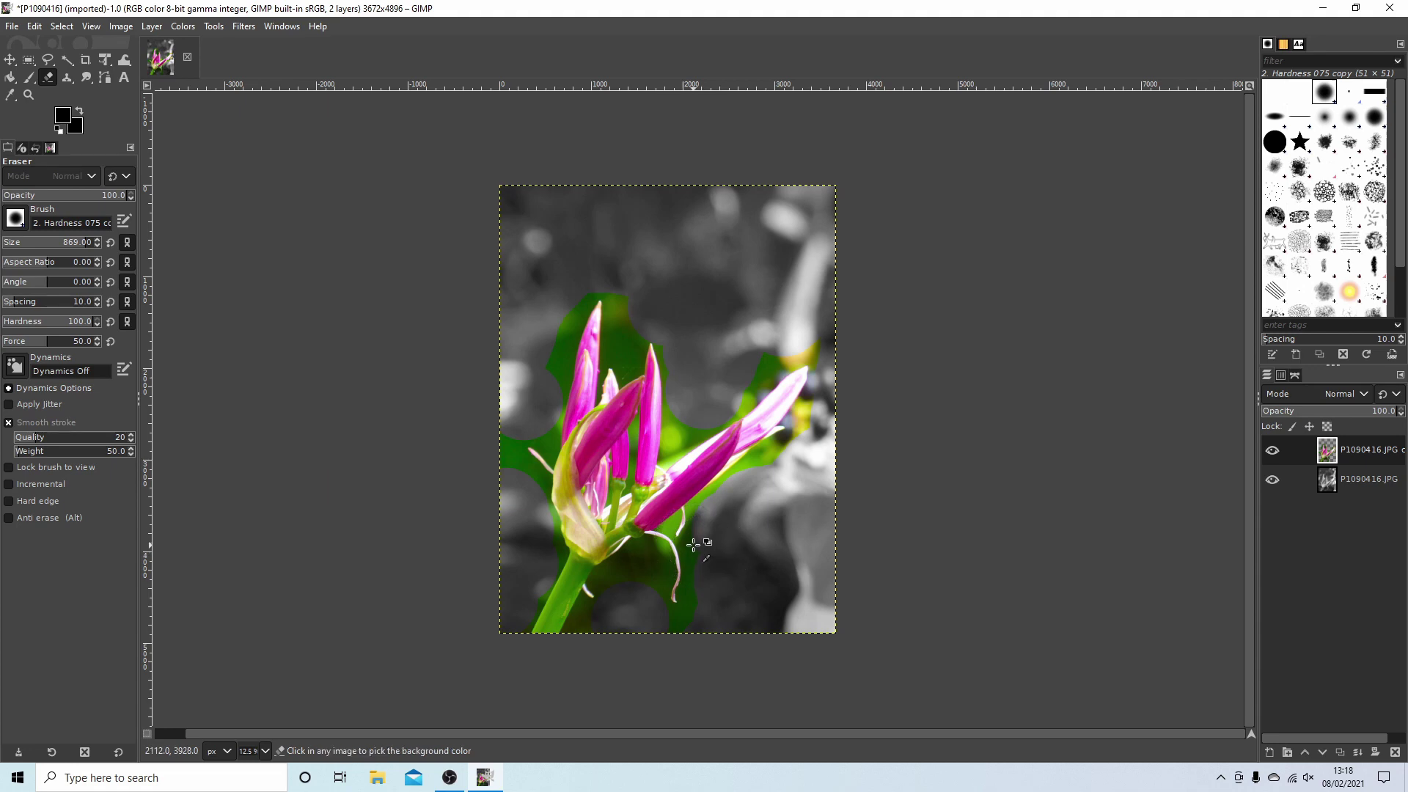
{"action": "scroll", "coordinate": [693, 544], "scroll_direction": "up", "scroll_amount": 3}
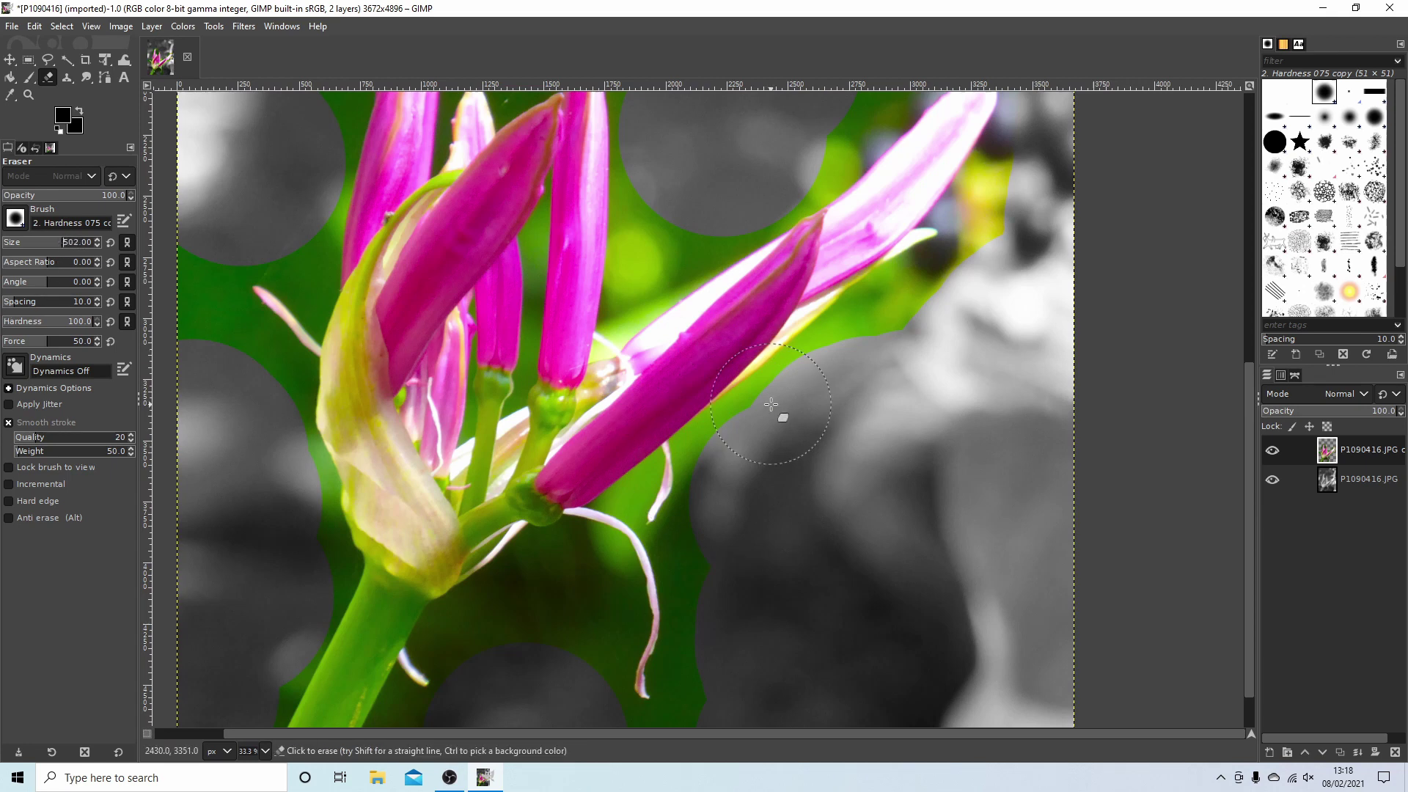
{"action": "left_click", "coordinate": [46, 245]}
{"action": "left_click_drag", "start_coordinate": [836, 345], "coordinate": [901, 295]}
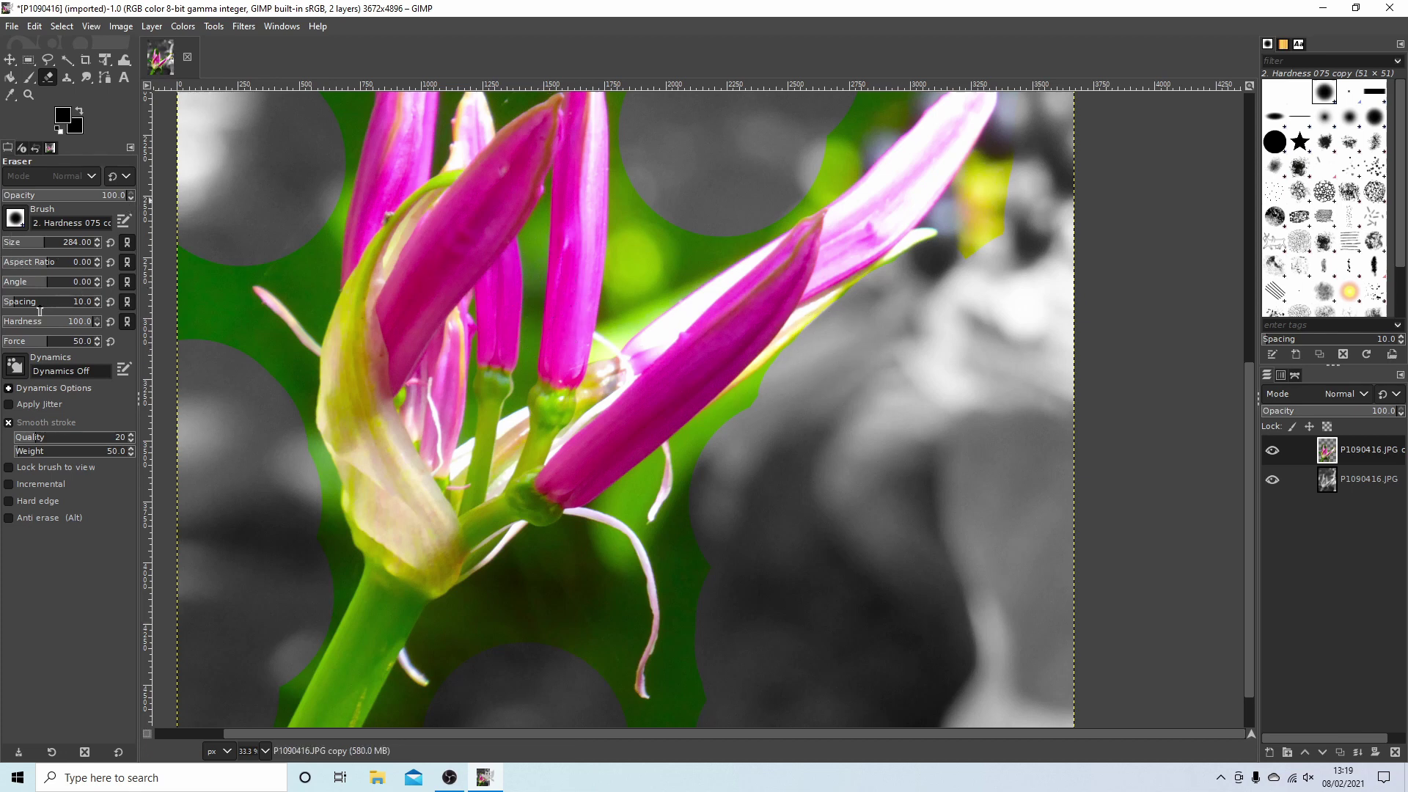
- Shrink the eraser to 120 and trim the green edges below the buds, then reduce it to 56
{"action": "left_click_drag", "start_coordinate": [42, 244], "coordinate": [28, 242]}
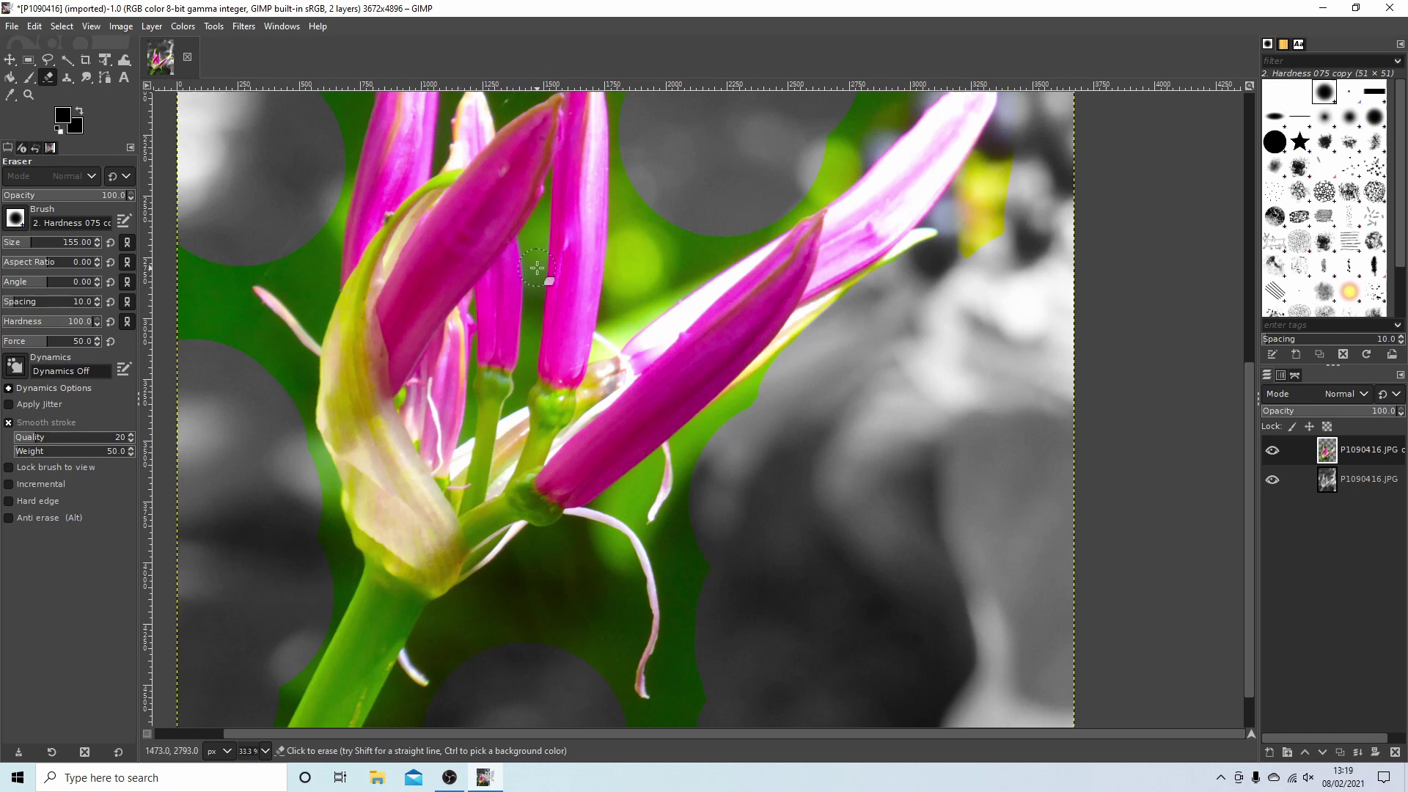
{"action": "left_click_drag", "start_coordinate": [30, 245], "coordinate": [26, 245]}
{"action": "left_click", "coordinate": [631, 488]}
{"action": "left_click", "coordinate": [758, 396]}
{"action": "left_click", "coordinate": [697, 578]}
{"action": "left_click_drag", "start_coordinate": [696, 581], "coordinate": [685, 651]}
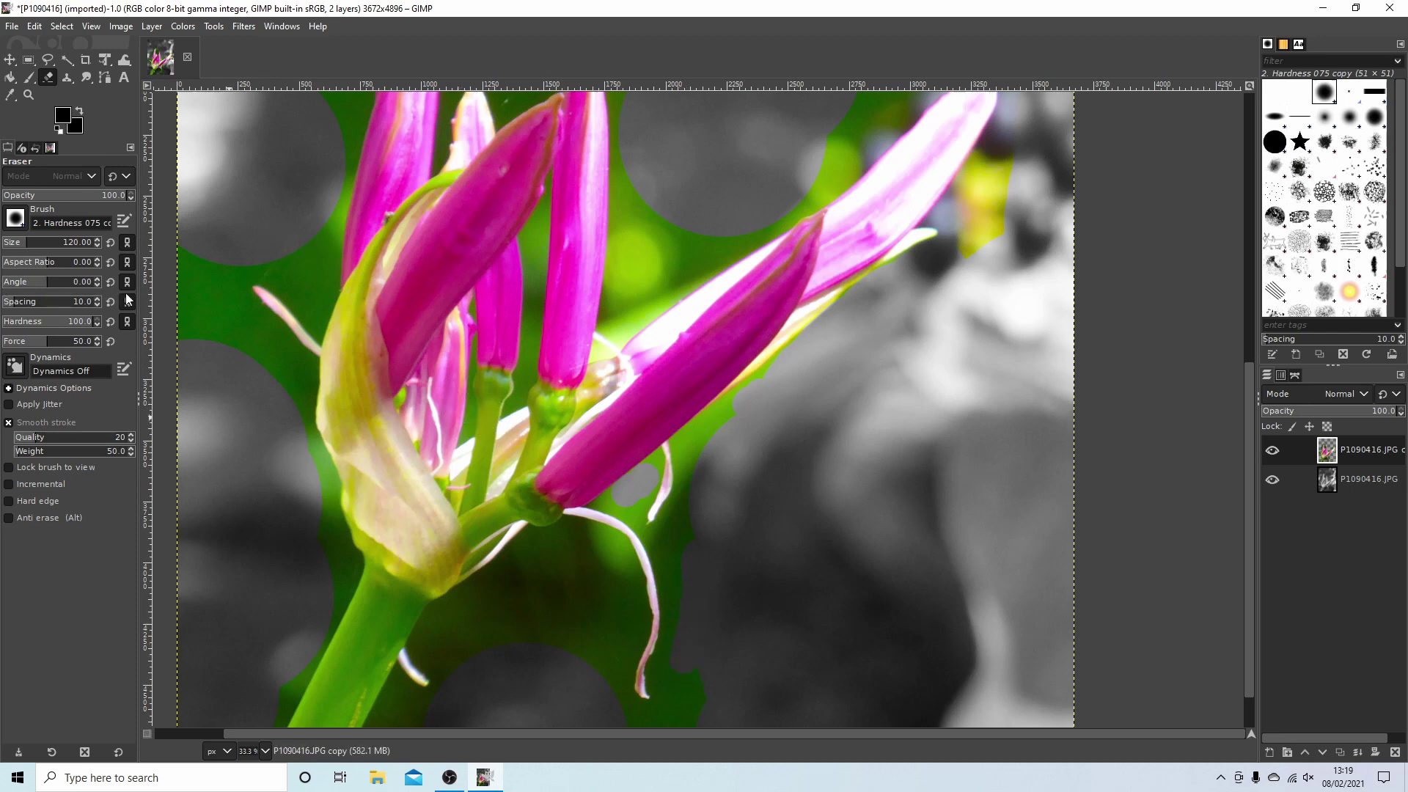
{"action": "left_click_drag", "start_coordinate": [16, 242], "coordinate": [16, 243]}
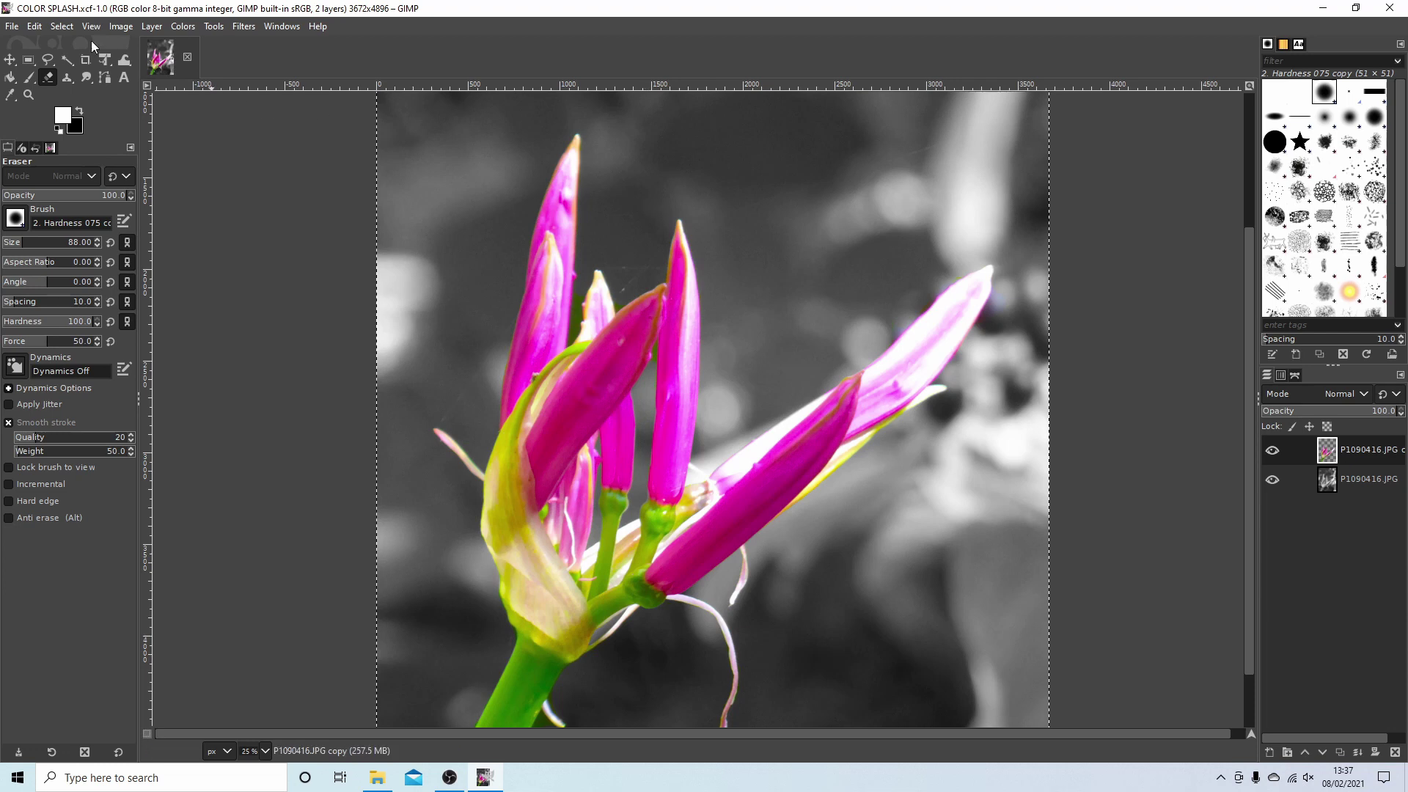
- Open the File menu to reach the export commands
{"action": "left_click", "coordinate": [11, 27]}
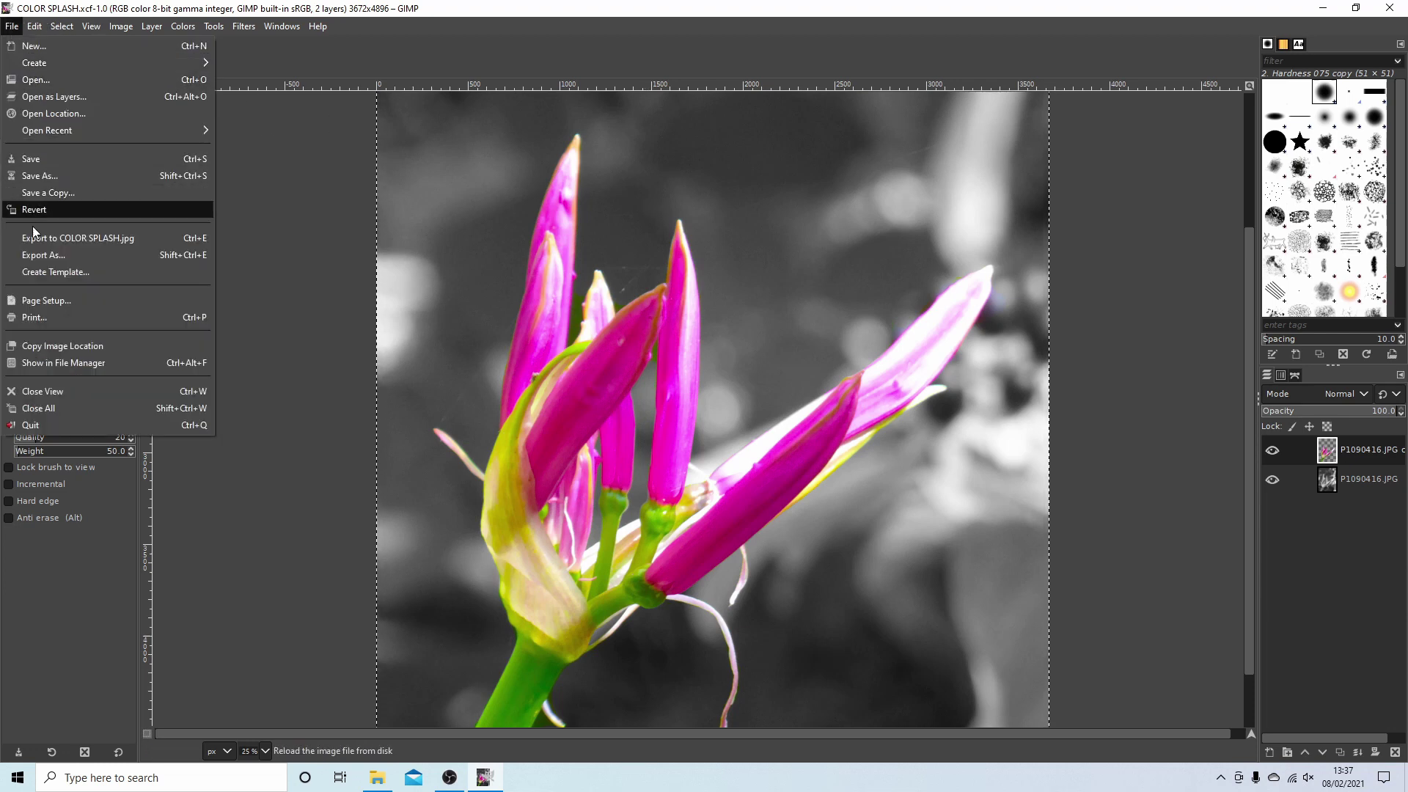
- Export As COLOR SPLASH.jpg to the Desktop with JPEG image chosen as the file type
{"action": "left_click", "coordinate": [66, 253]}
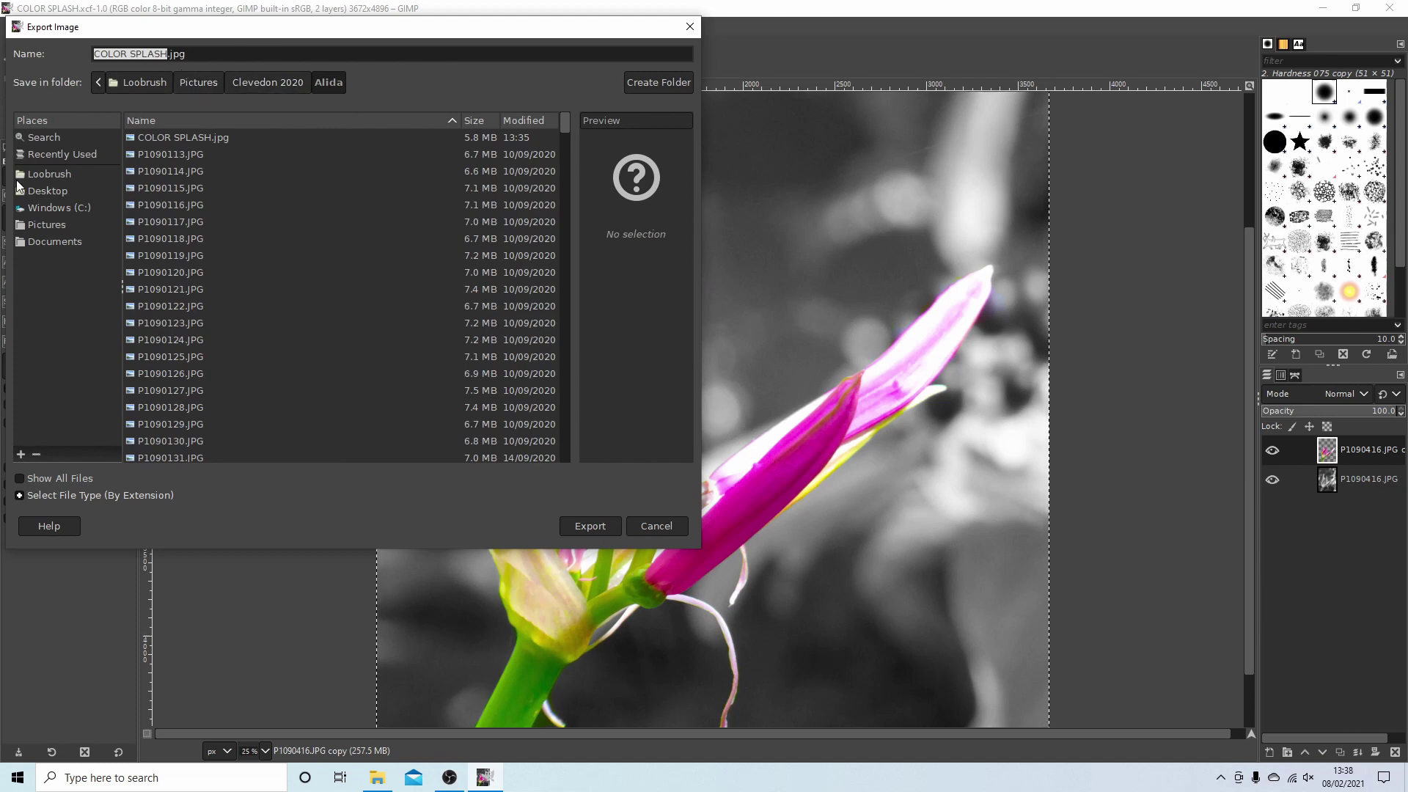
{"action": "left_click", "coordinate": [56, 184]}
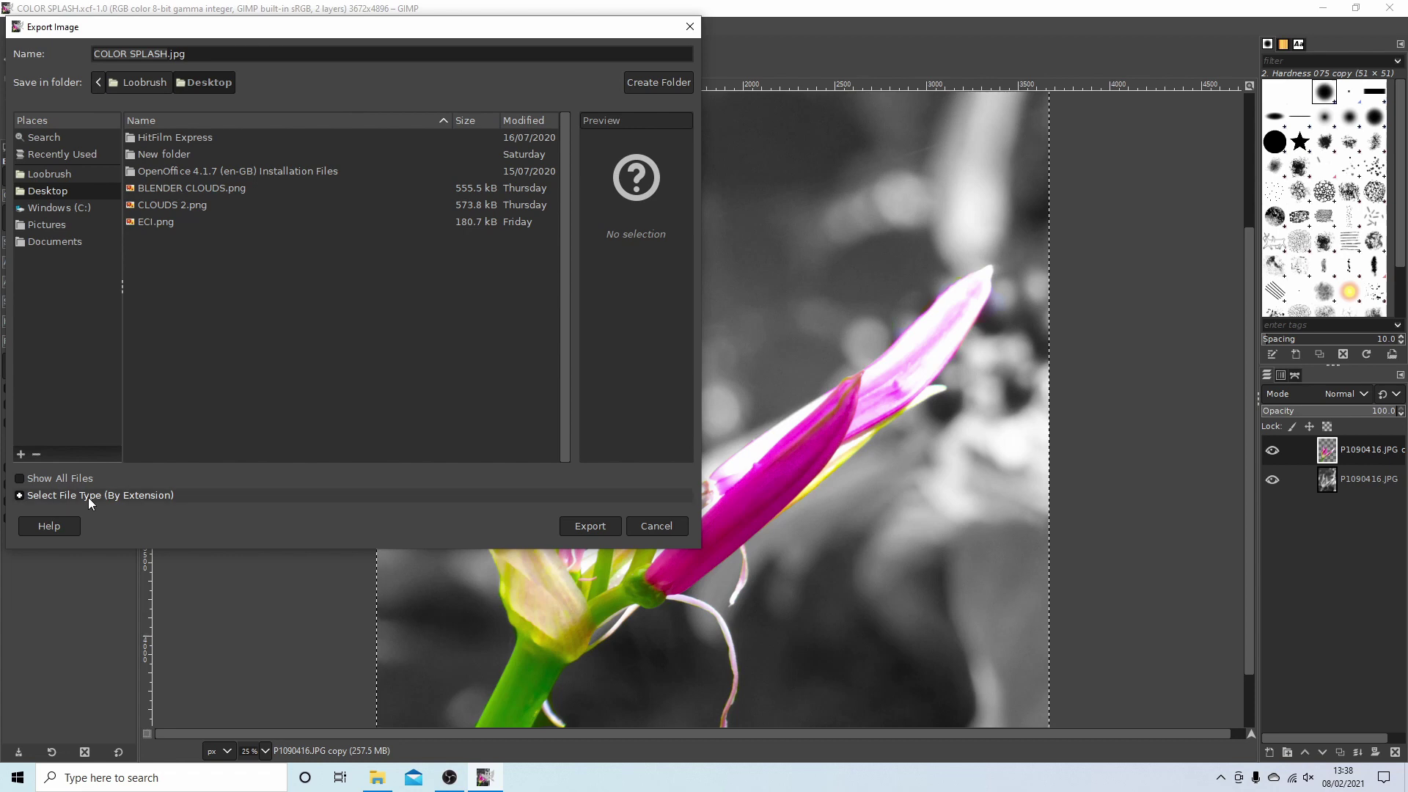
{"action": "left_click", "coordinate": [127, 497]}
{"action": "scroll", "coordinate": [63, 381], "scroll_direction": "down", "scroll_amount": 5}
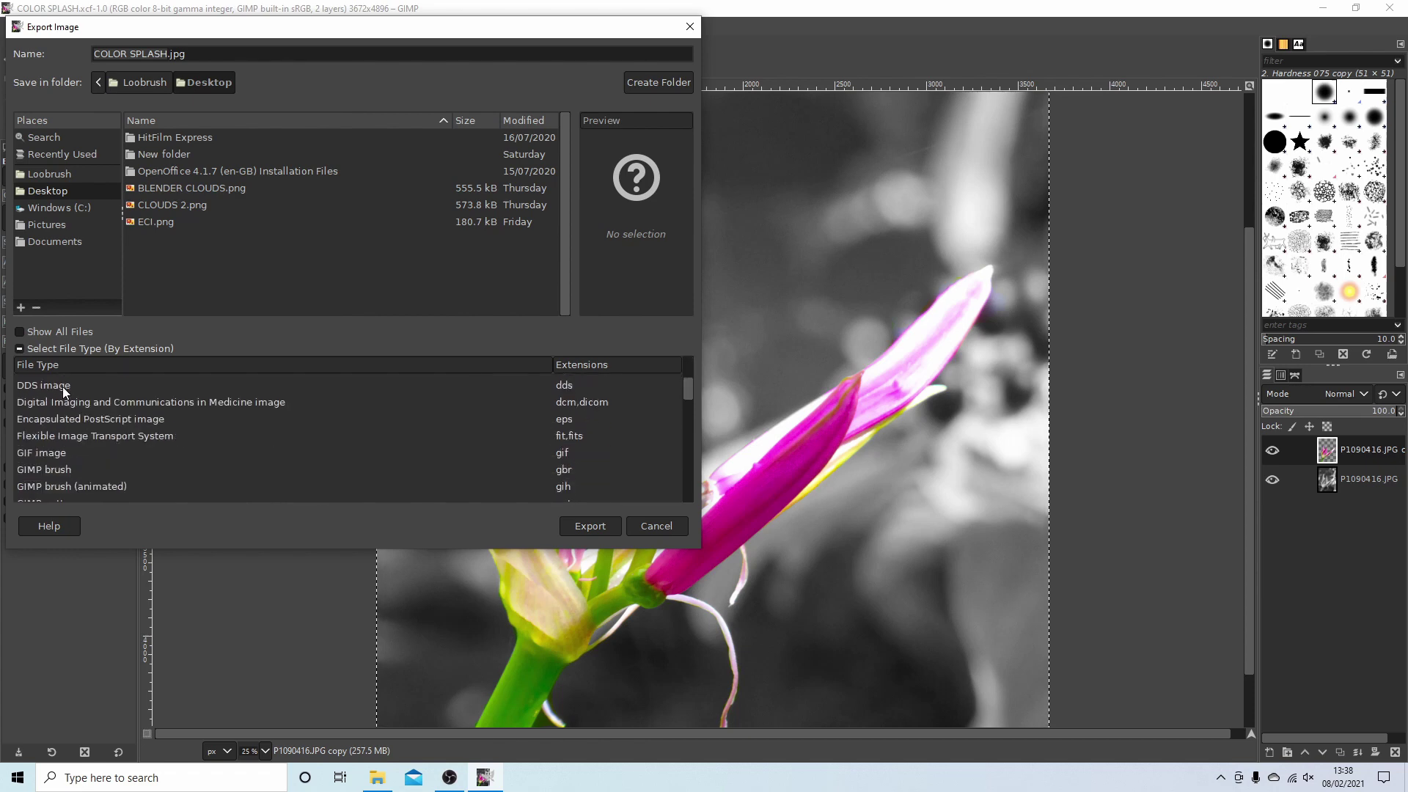
{"action": "scroll", "coordinate": [72, 449], "scroll_direction": "down", "scroll_amount": 3}
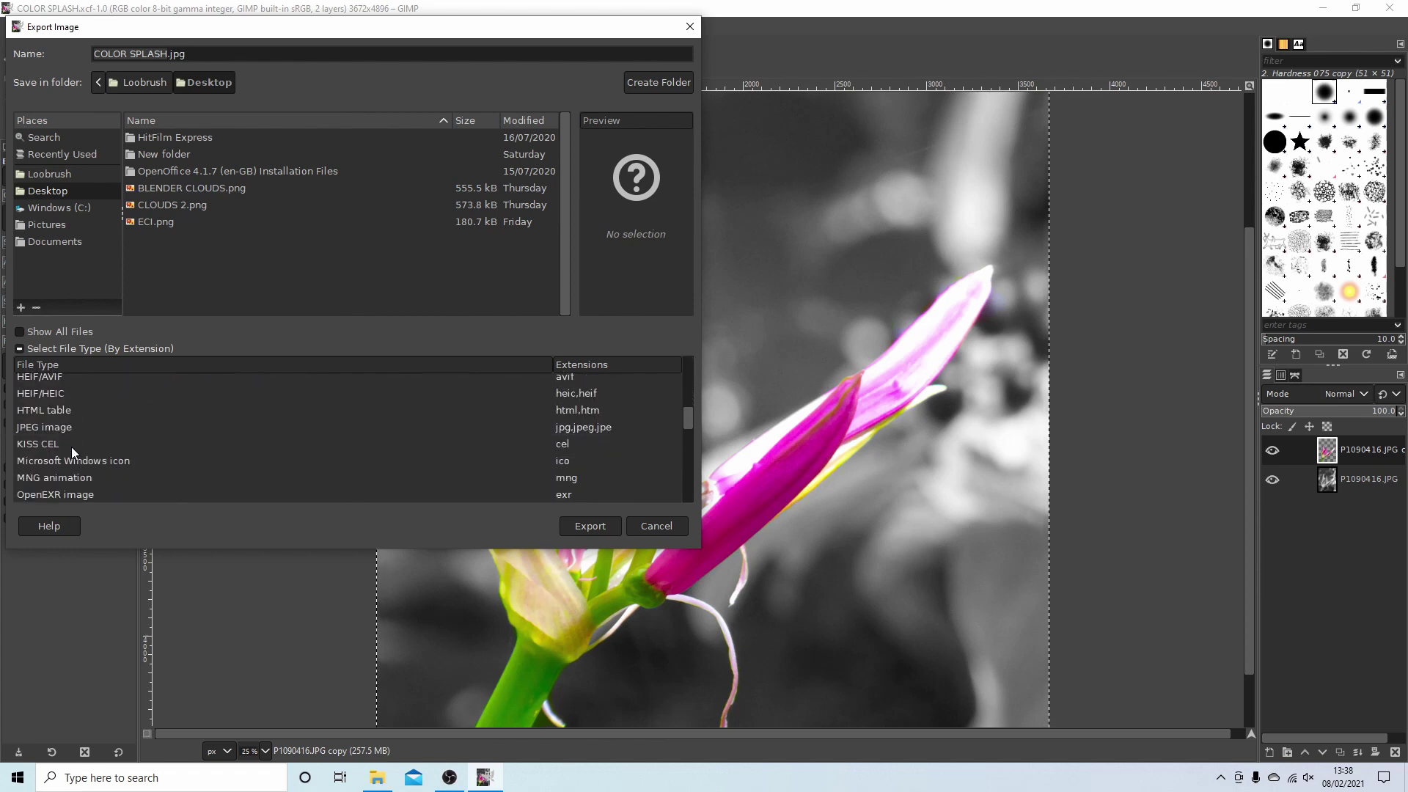
{"action": "scroll", "coordinate": [76, 451], "scroll_direction": "down", "scroll_amount": 3}
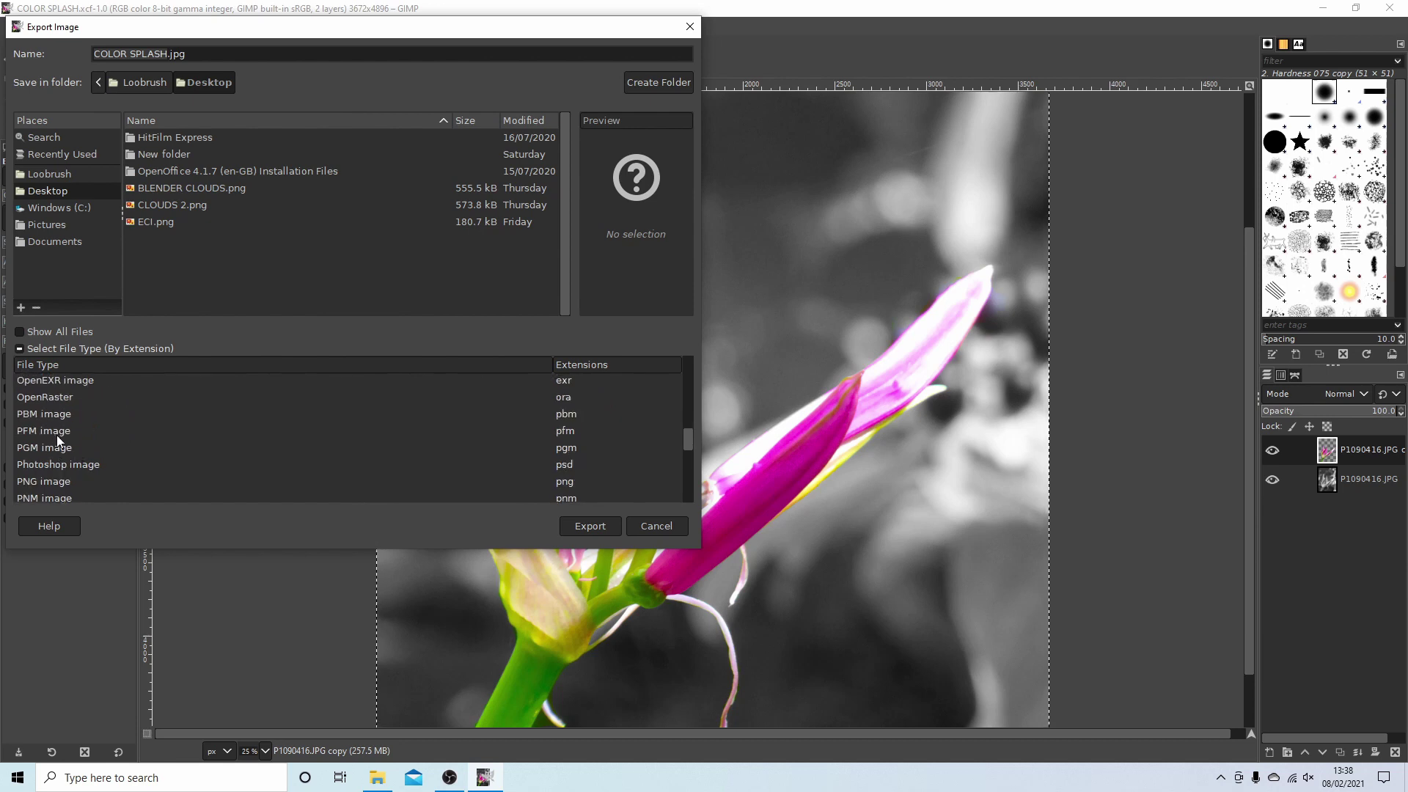
{"action": "scroll", "coordinate": [45, 433], "scroll_direction": "down", "scroll_amount": 2}
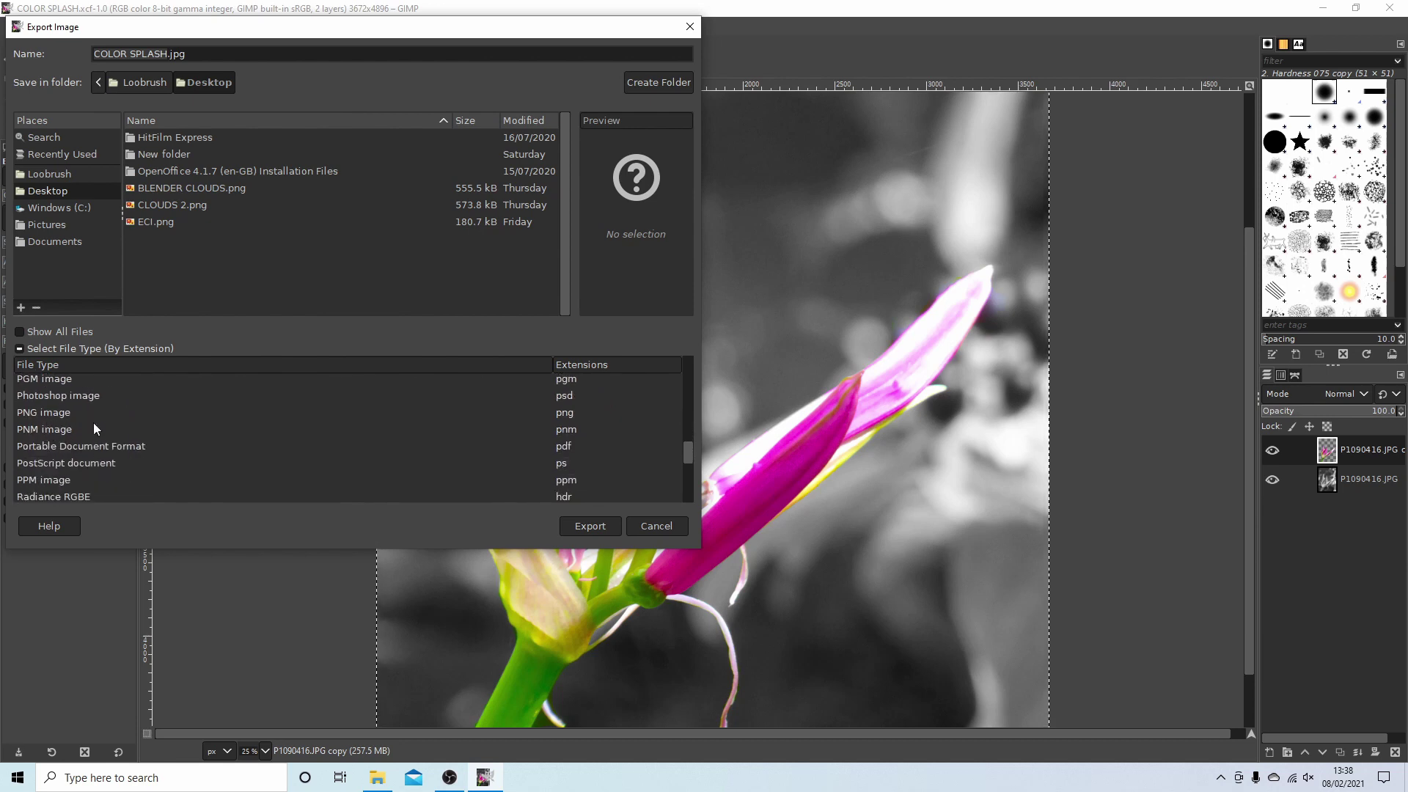
{"action": "scroll", "coordinate": [94, 419], "scroll_direction": "up", "scroll_amount": 4}
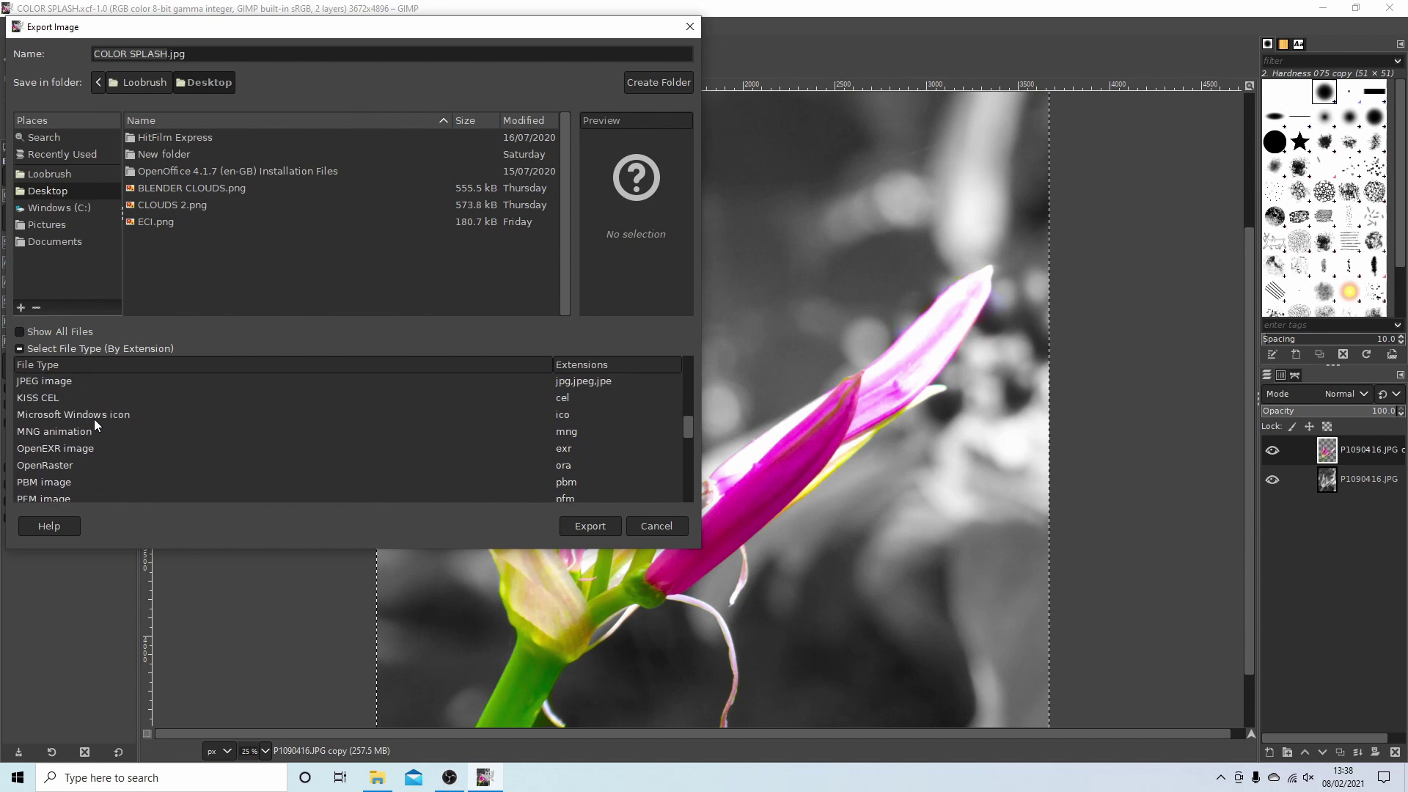
{"action": "left_click", "coordinate": [58, 450]}
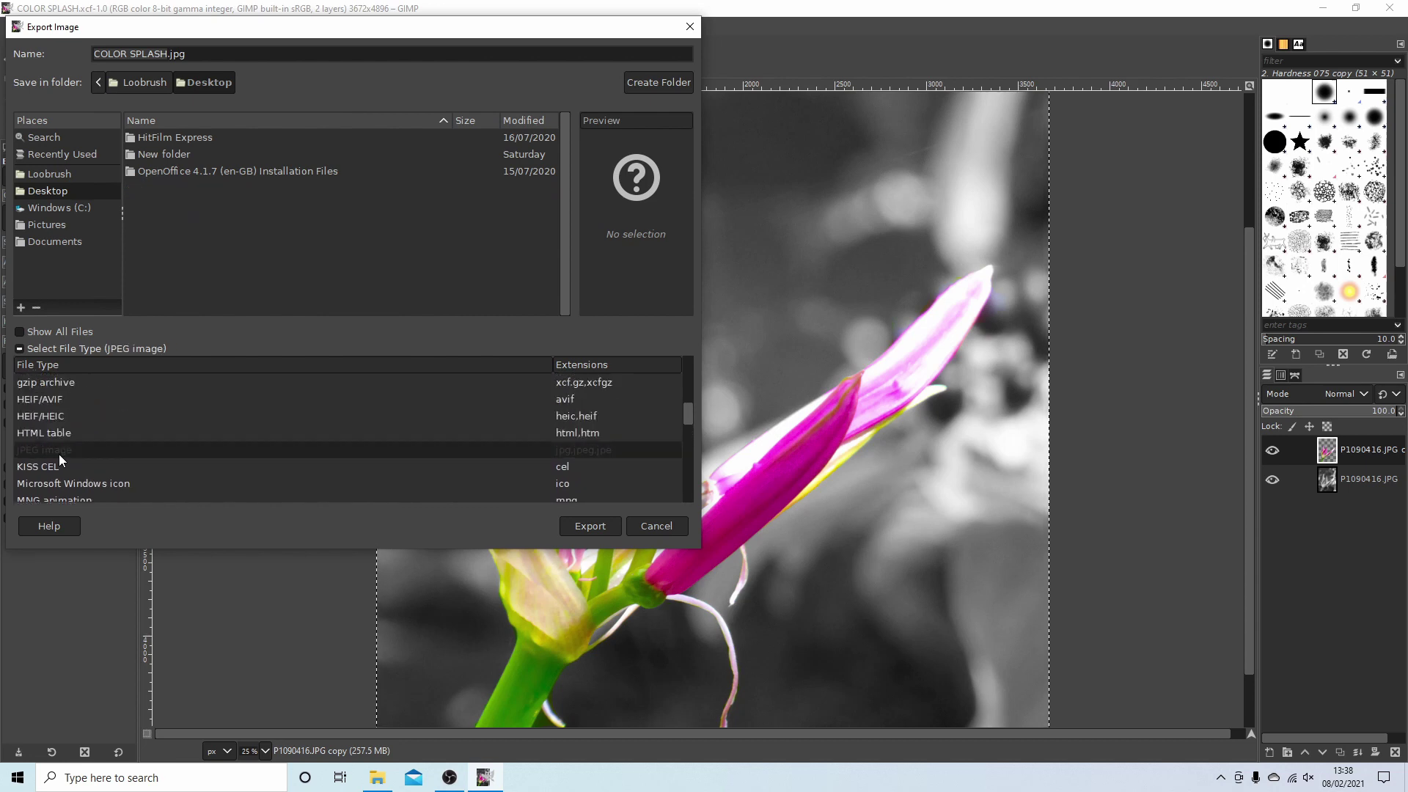
- Proceed to the JPEG export options and raise Quality from 97 to 100
{"action": "left_click", "coordinate": [589, 525]}
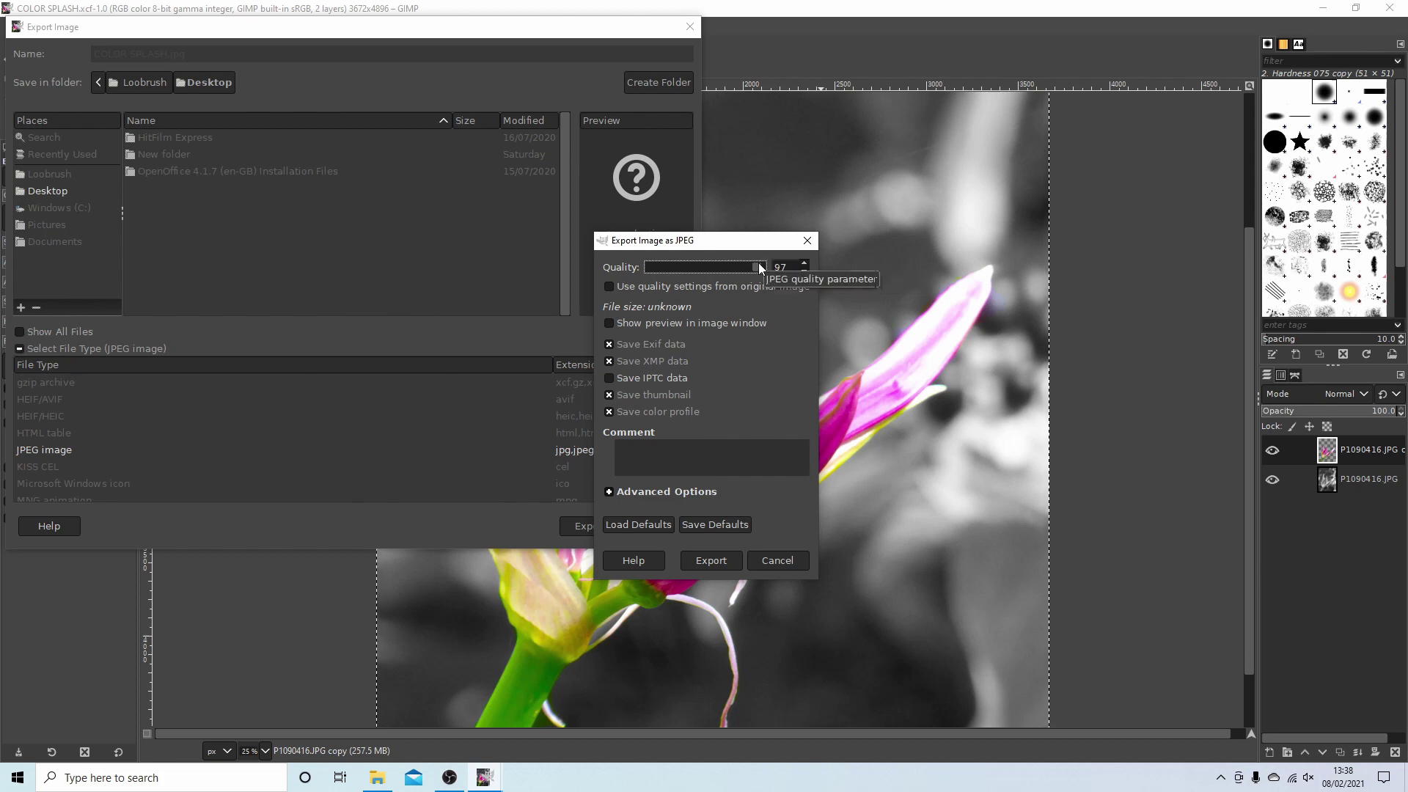
{"action": "left_click", "coordinate": [803, 261]}
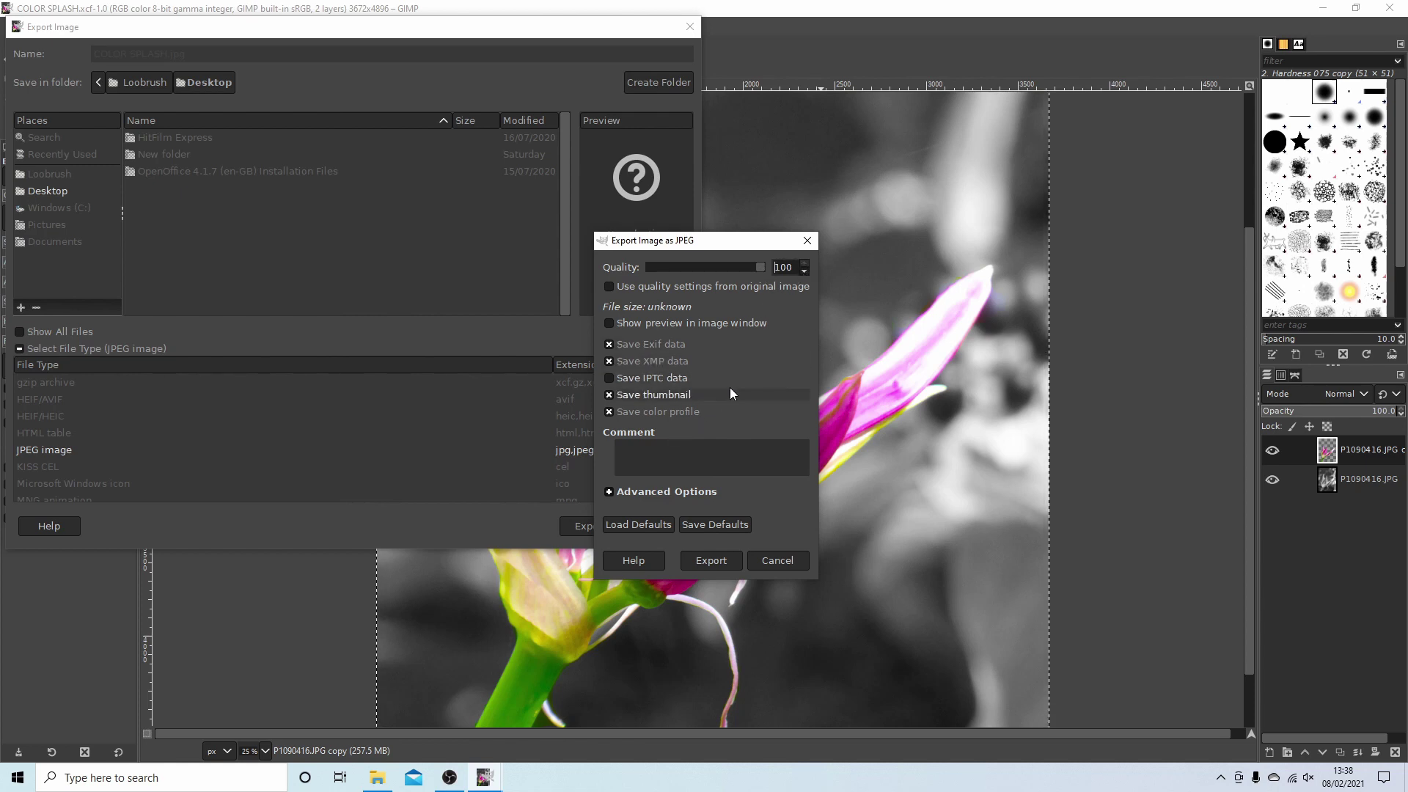
- Confirm the export, writing COLOR SPLASH.jpg at quality 100
{"action": "left_click", "coordinate": [711, 560]}
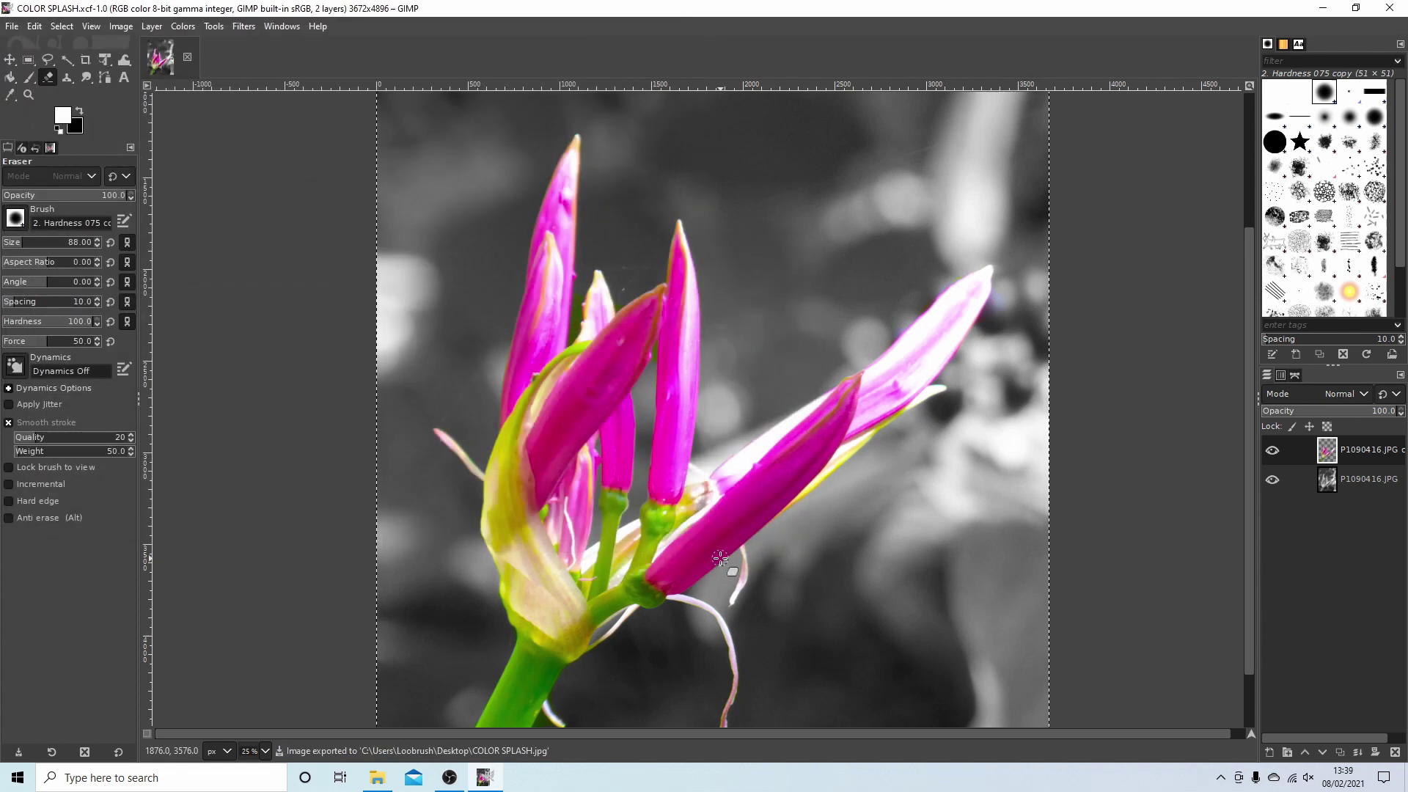